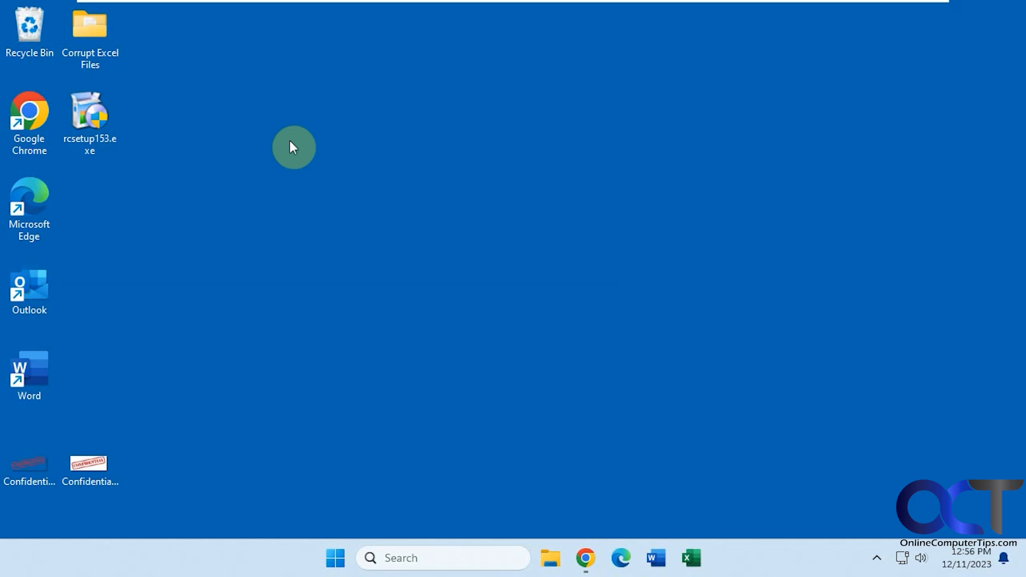
# Step: View Confidential.jpg and Confidential.png from the desktop to compare their backgrounds, closing each image after viewing
pyautogui.click(96, 479)
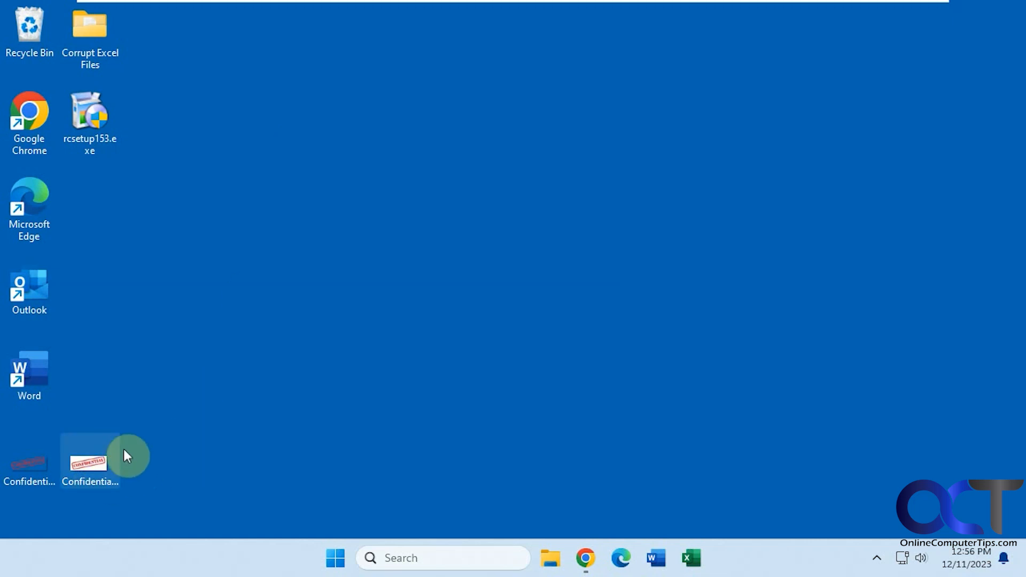
pyautogui.click(190, 397)
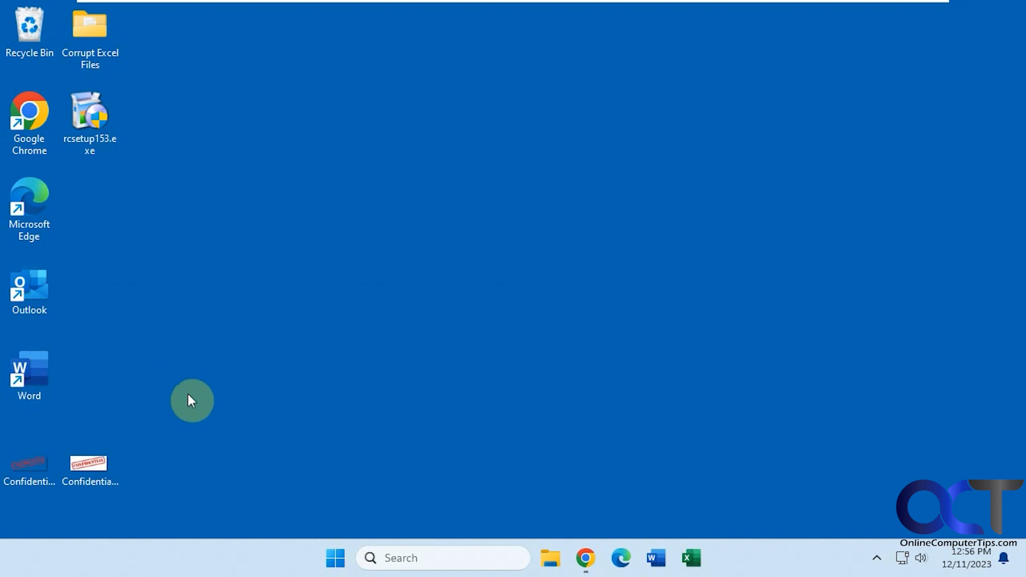
pyautogui.click(108, 464)
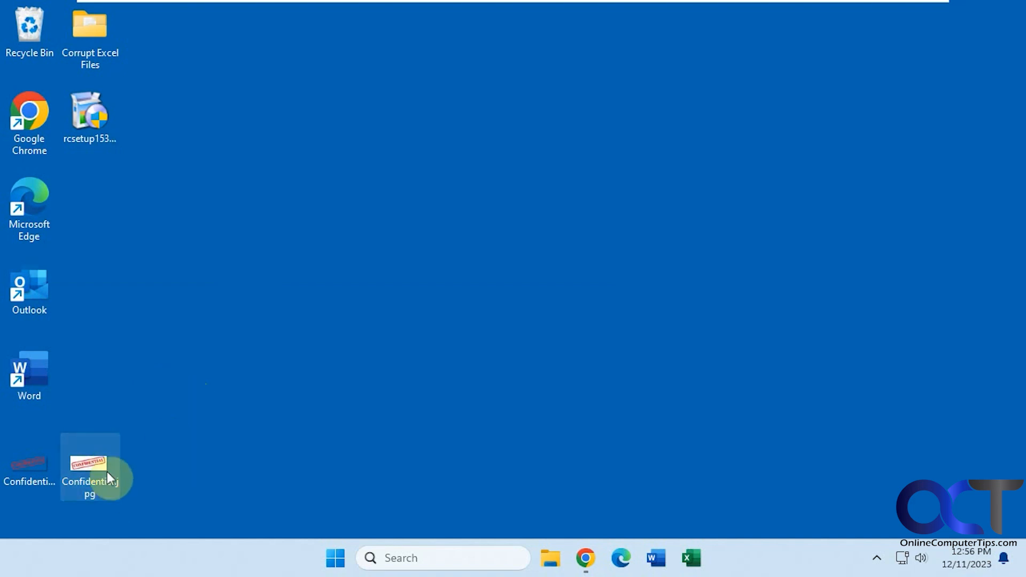
pyautogui.doubleClick(107, 471)
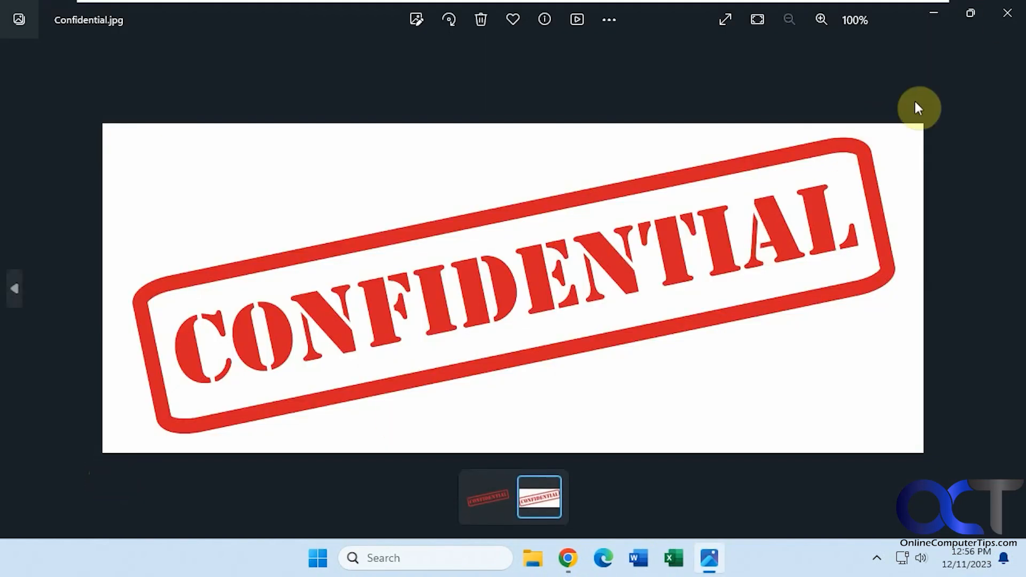
pyautogui.click(1007, 12)
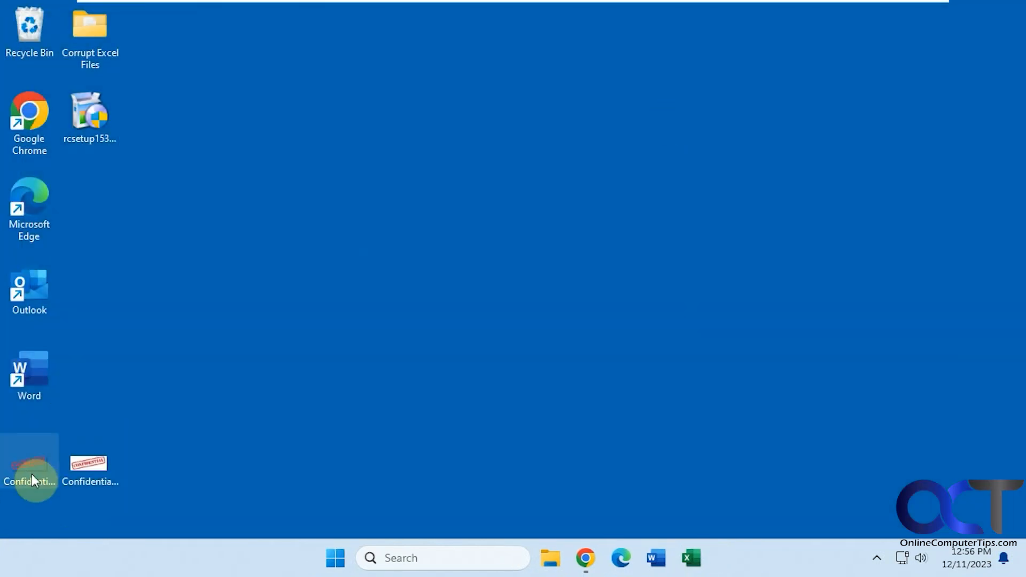
pyautogui.doubleClick(31, 474)
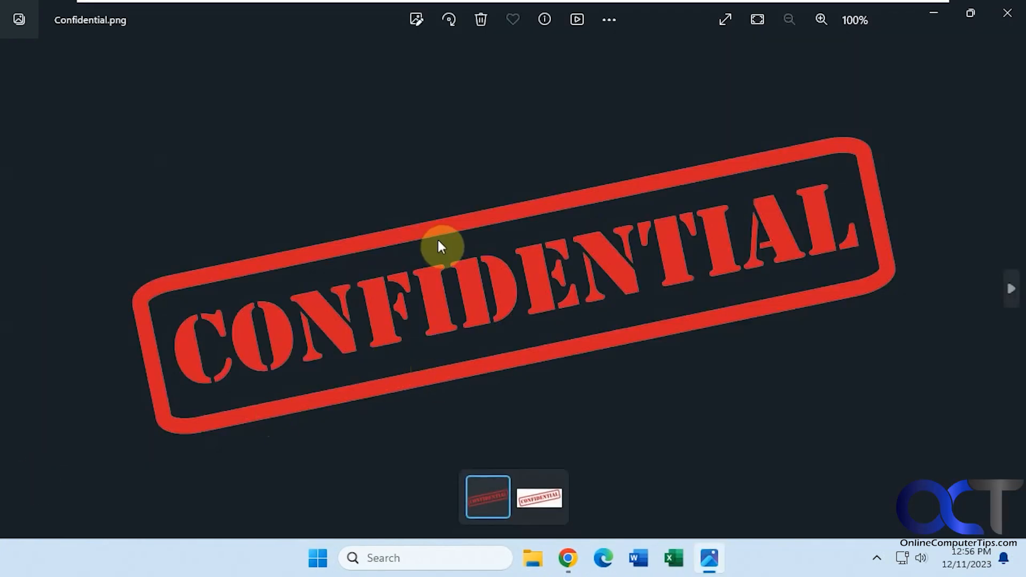
pyautogui.click(1008, 15)
# Step: Switch to the Business Security Practices for Remote Workers document in Chrome, look through its first pages and set the browser zoom to 90%
pyautogui.click(582, 558)
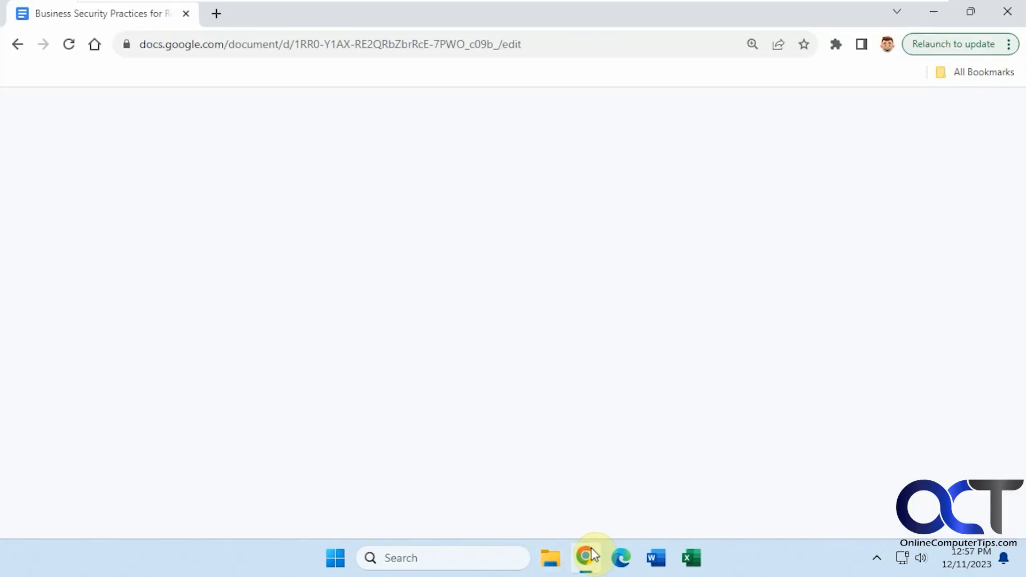
pyautogui.scroll(-6, 682, 396)
pyautogui.scroll(-8, 674, 380)
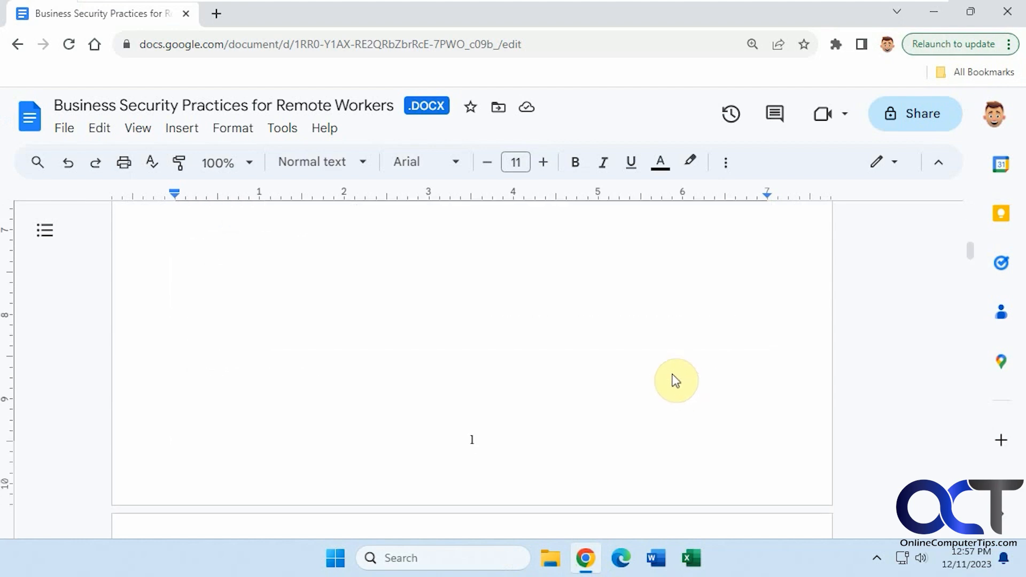
pyautogui.scroll(3, 682, 384)
pyautogui.scroll(4, 682, 381)
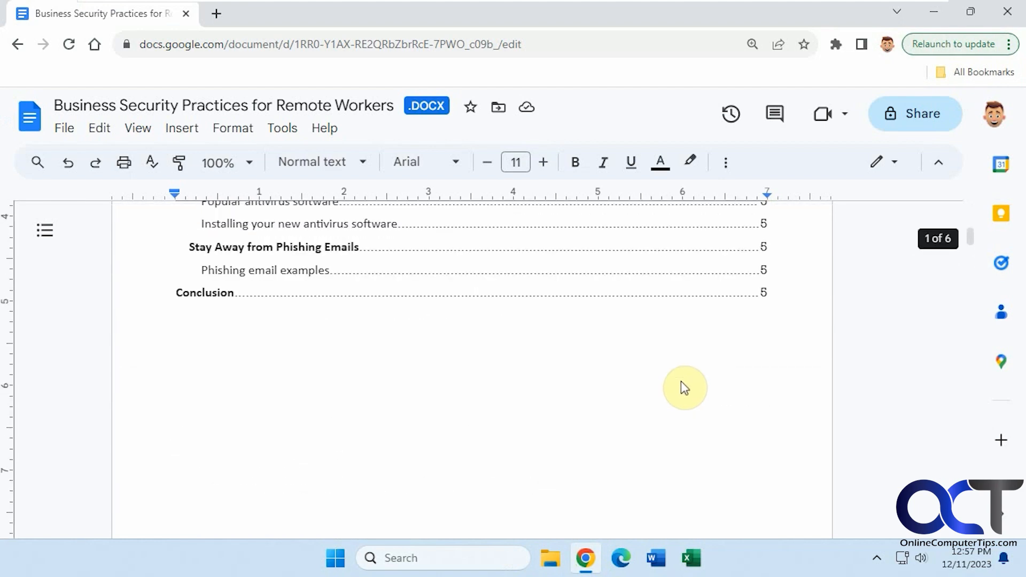
pyautogui.hotkey('ctrl', '-')
pyautogui.scroll(5, 682, 380)
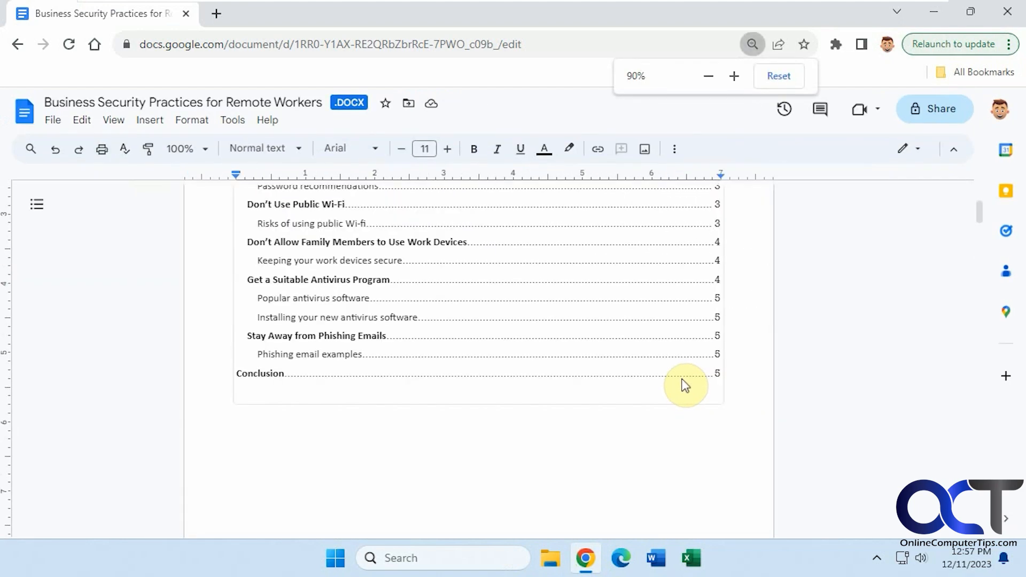
# Step: Insert an image watermark into the document, uploading Confidential.jpg from the desktop
pyautogui.click(149, 120)
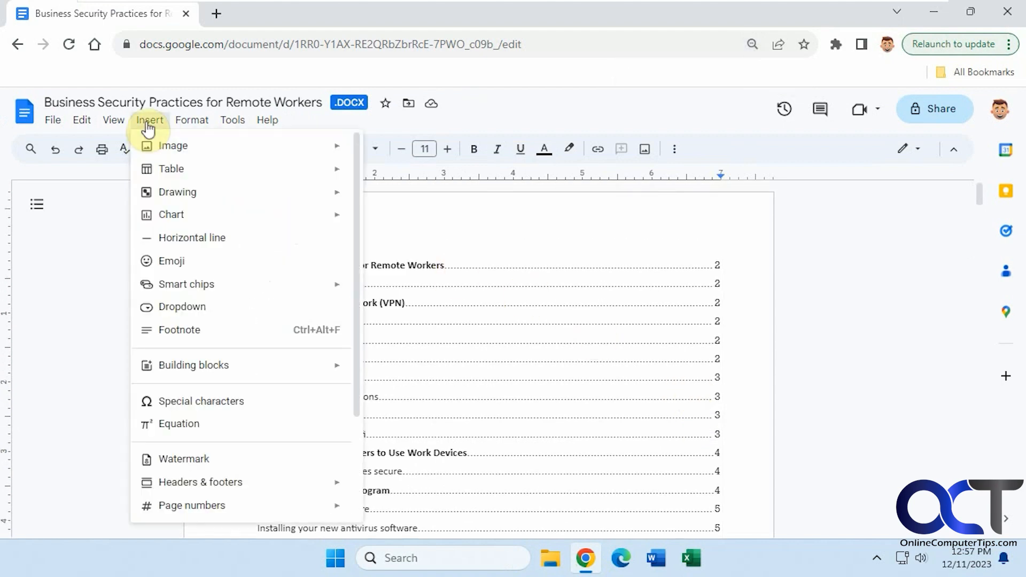
pyautogui.click(201, 458)
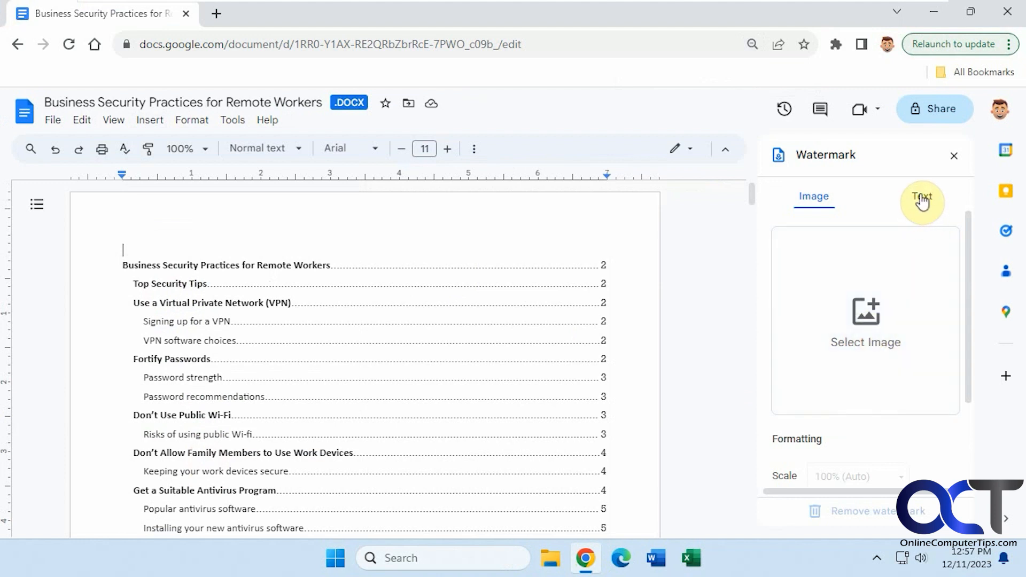
pyautogui.click(858, 324)
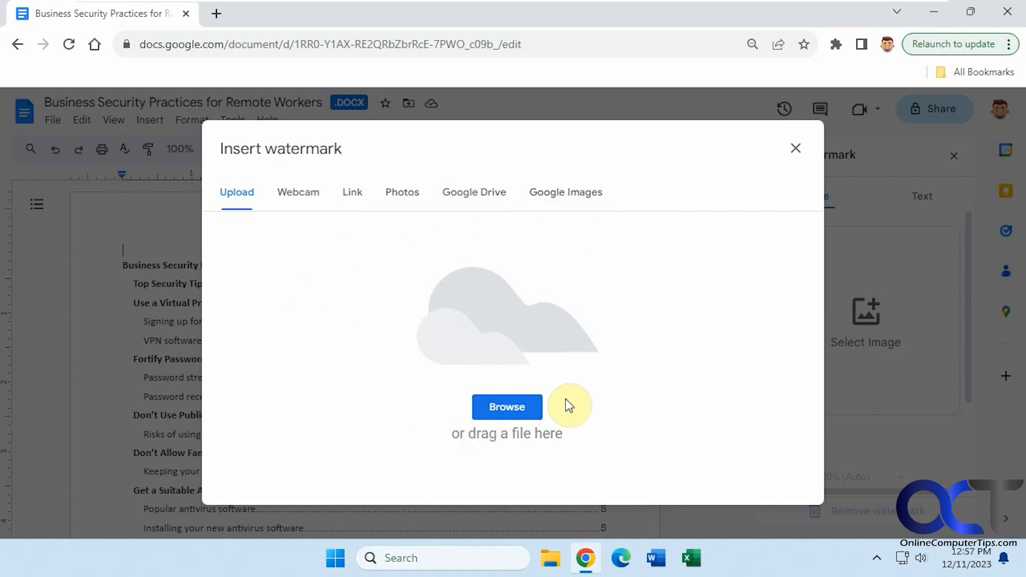
pyautogui.click(508, 408)
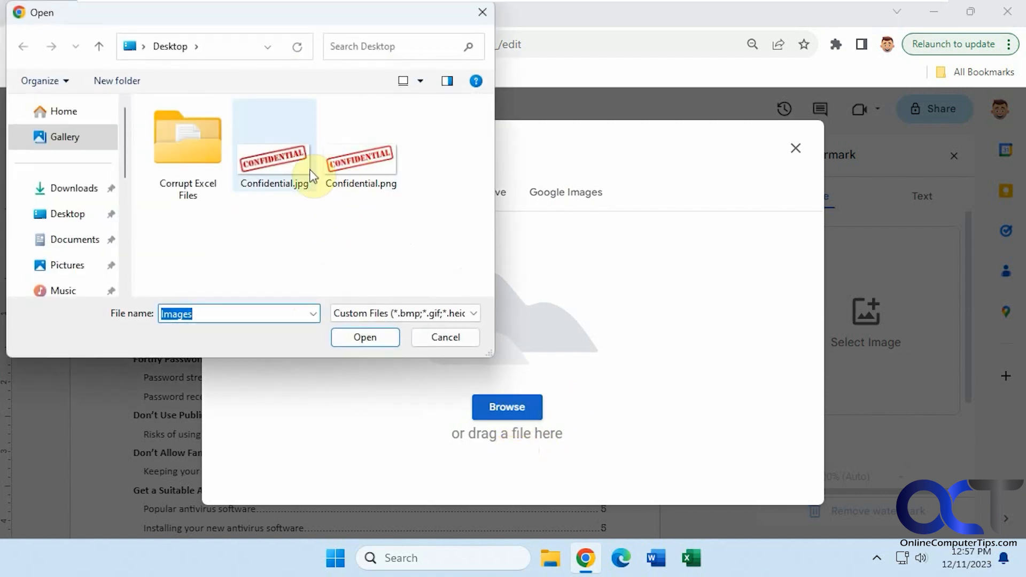
pyautogui.doubleClick(287, 167)
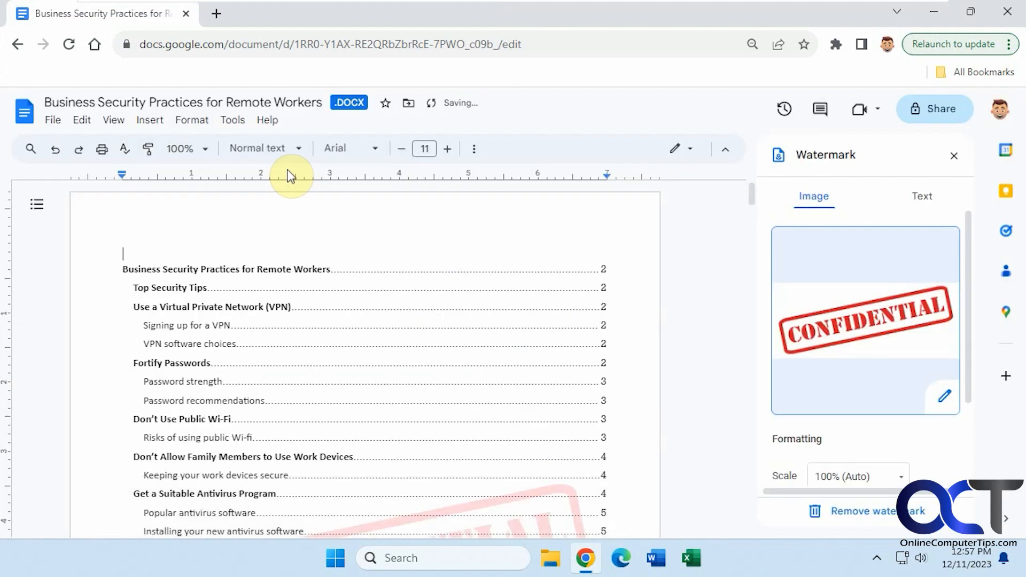
pyautogui.scroll(-5, 546, 442)
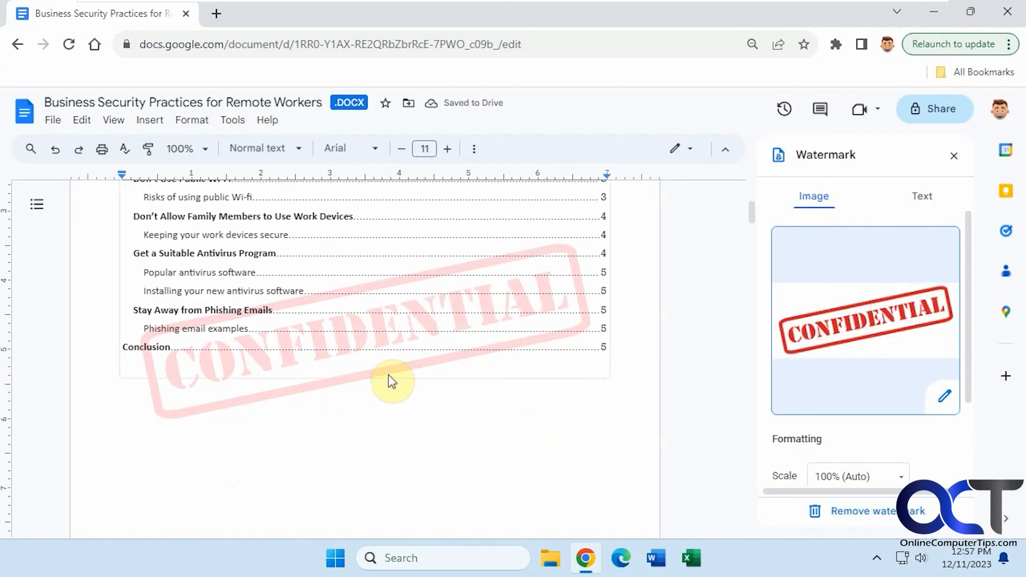
# Step: Select the watermark on the page and view the sources offered for replacing its image, without choosing a new one
pyautogui.click(383, 377)
pyautogui.click(378, 373)
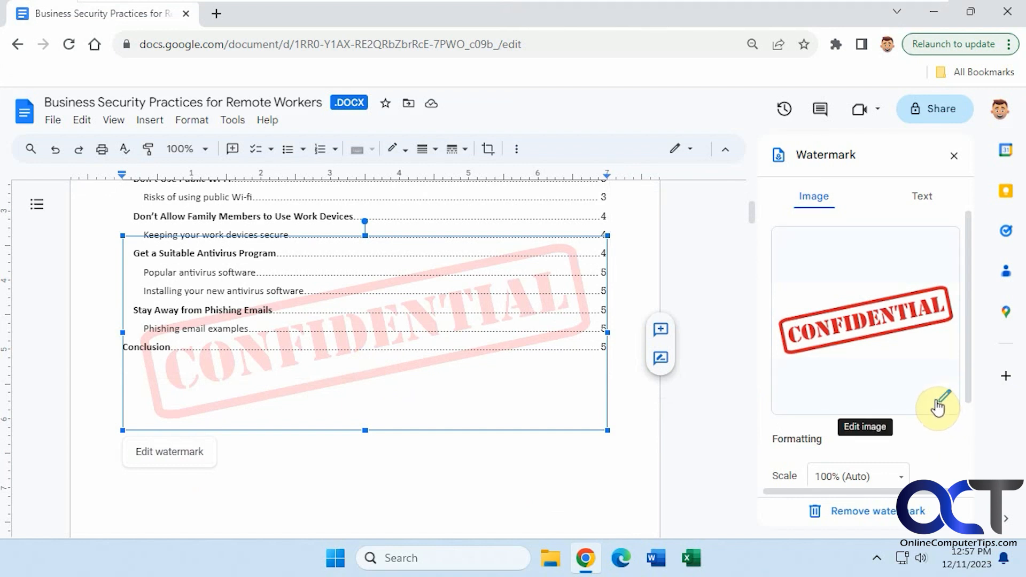
pyautogui.click(943, 398)
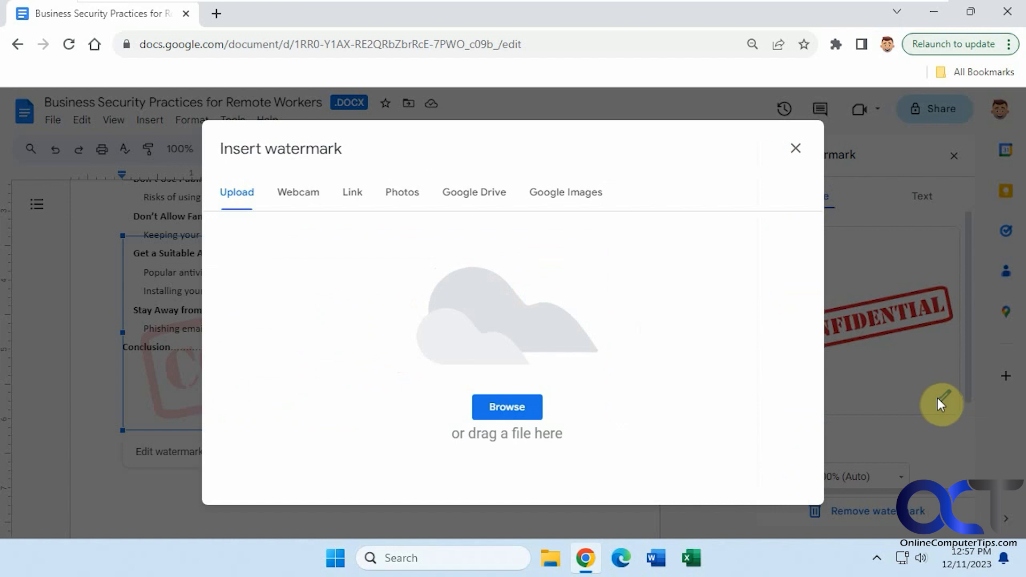
pyautogui.click(796, 149)
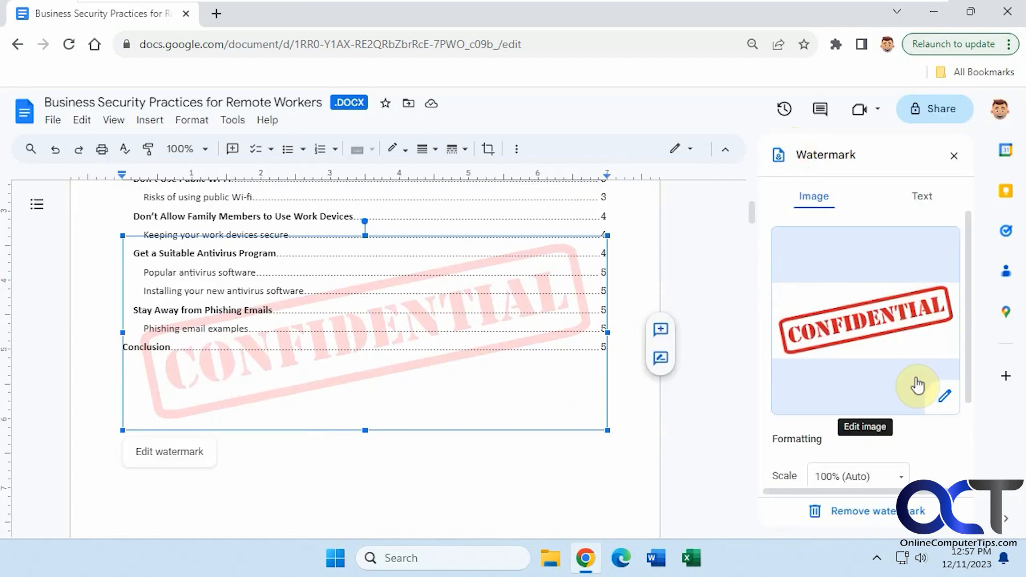
# Step: Turn the watermark's Faded effect off and back on to compare the two appearances
pyautogui.scroll(-2, 917, 385)
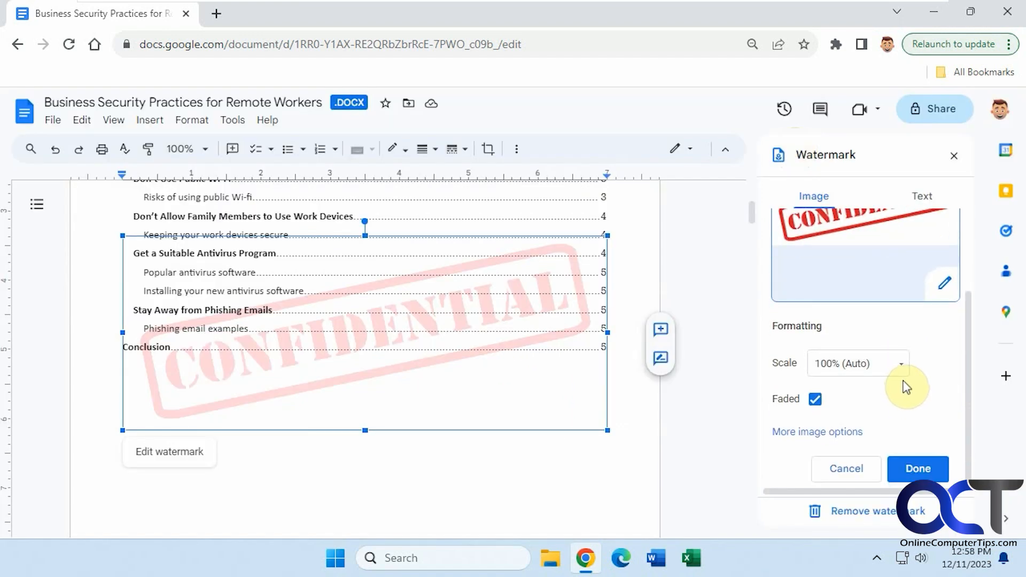
pyautogui.click(815, 401)
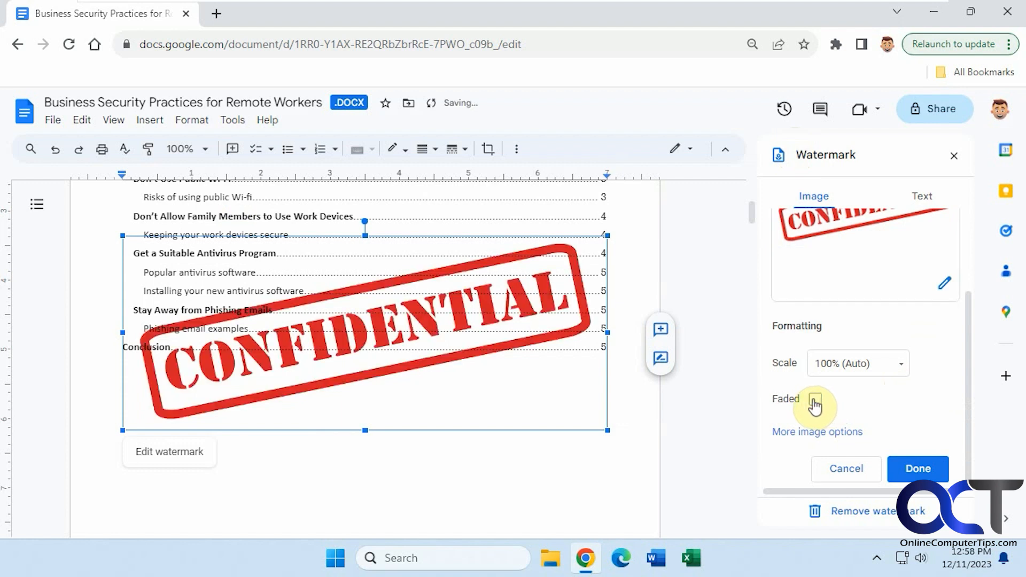
pyautogui.click(815, 401)
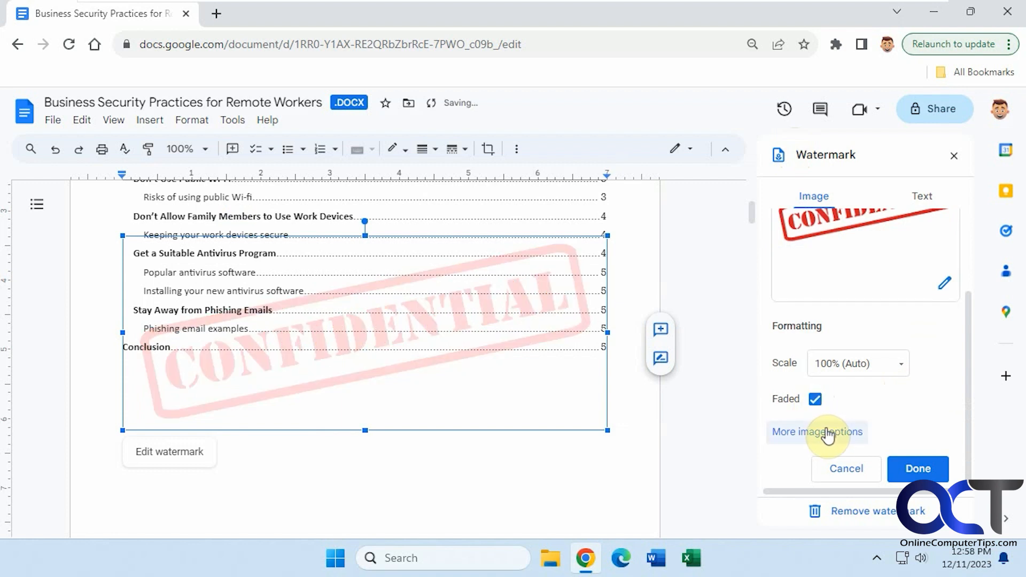
# Step: Open the watermark's additional image options and examine the Position, Recolor and Adjustments settings
pyautogui.click(825, 431)
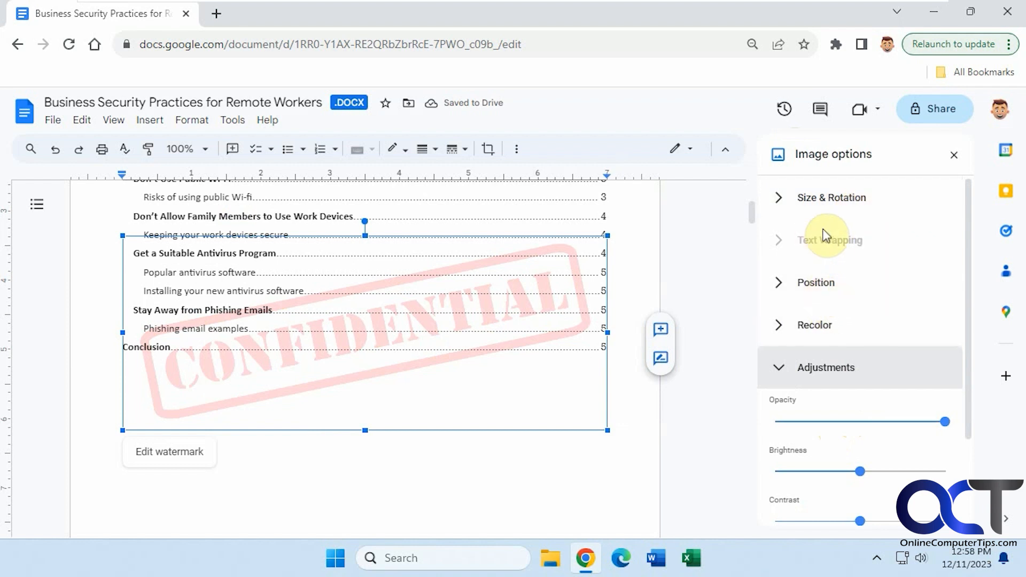
pyautogui.click(821, 291)
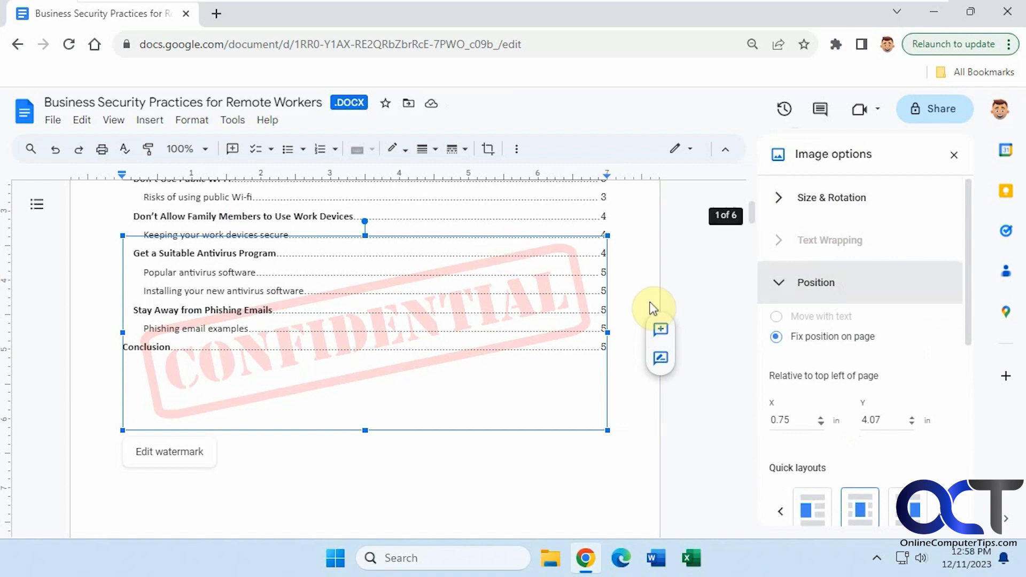
pyautogui.click(780, 288)
pyautogui.click(813, 326)
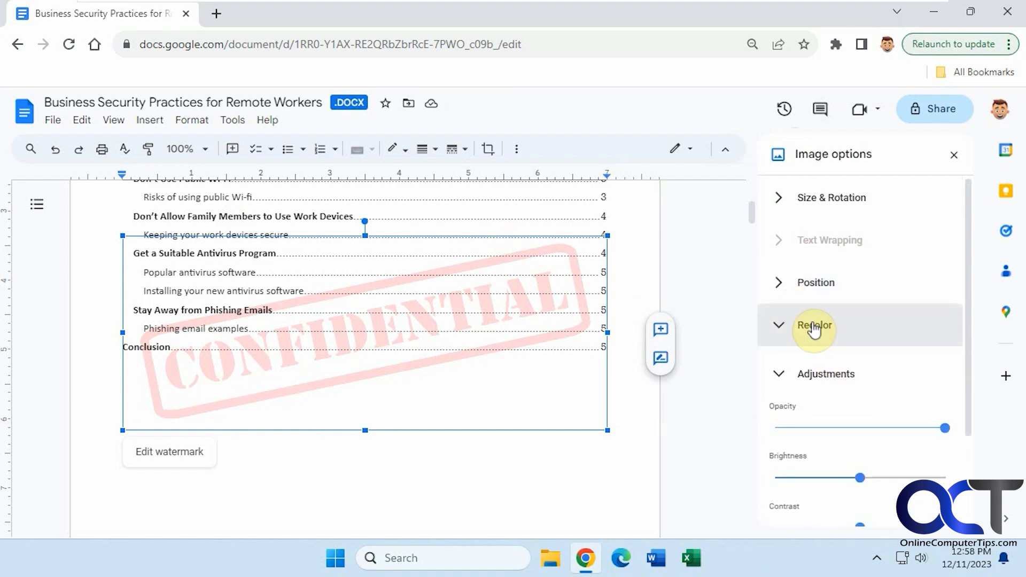
pyautogui.click(819, 374)
pyautogui.click(819, 374)
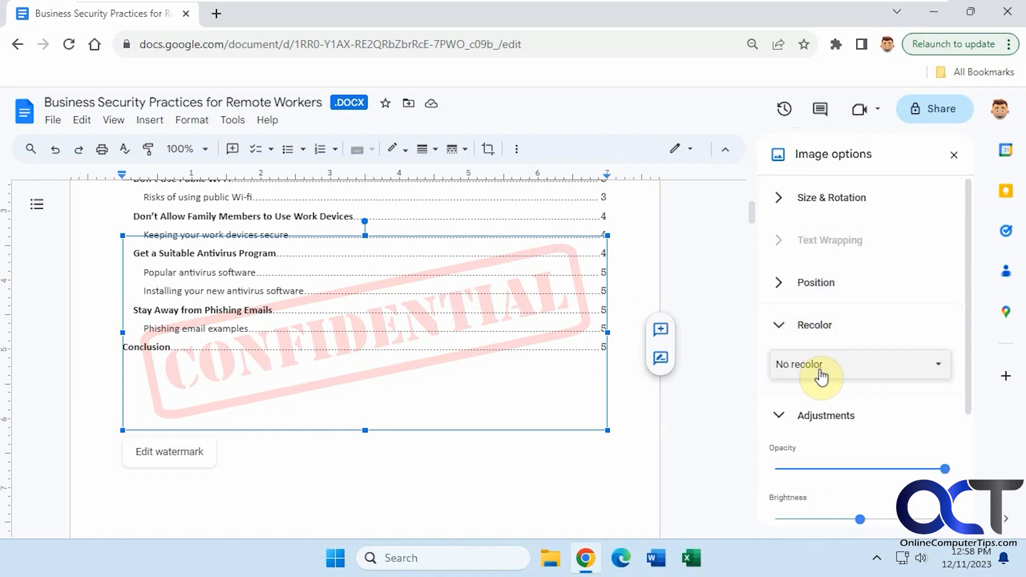
pyautogui.click(778, 324)
pyautogui.click(832, 367)
pyautogui.click(831, 368)
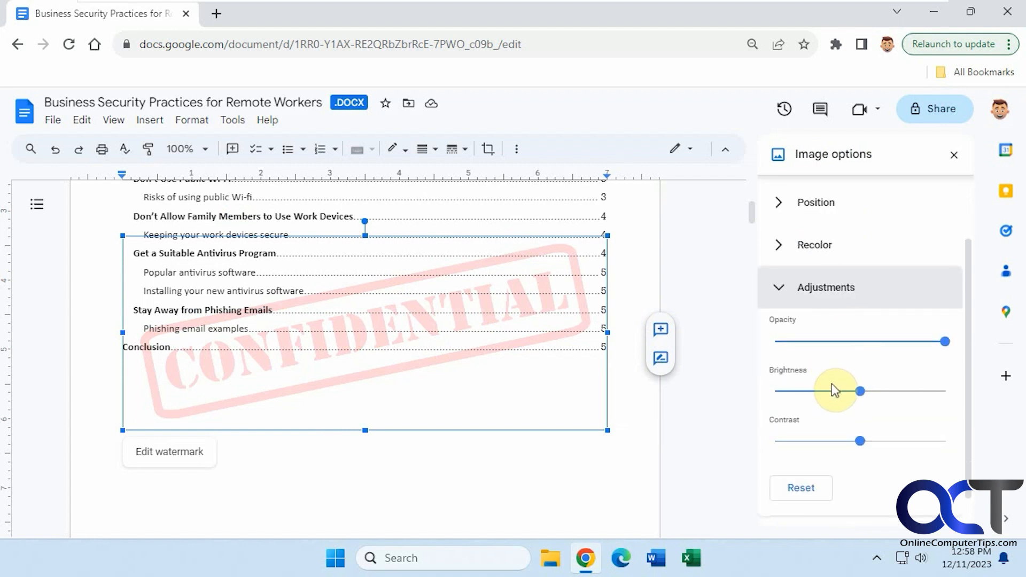
# Step: Examine the watermark's Alt Text settings, including the advanced options for an image title
pyautogui.scroll(-1, 835, 392)
pyautogui.click(823, 505)
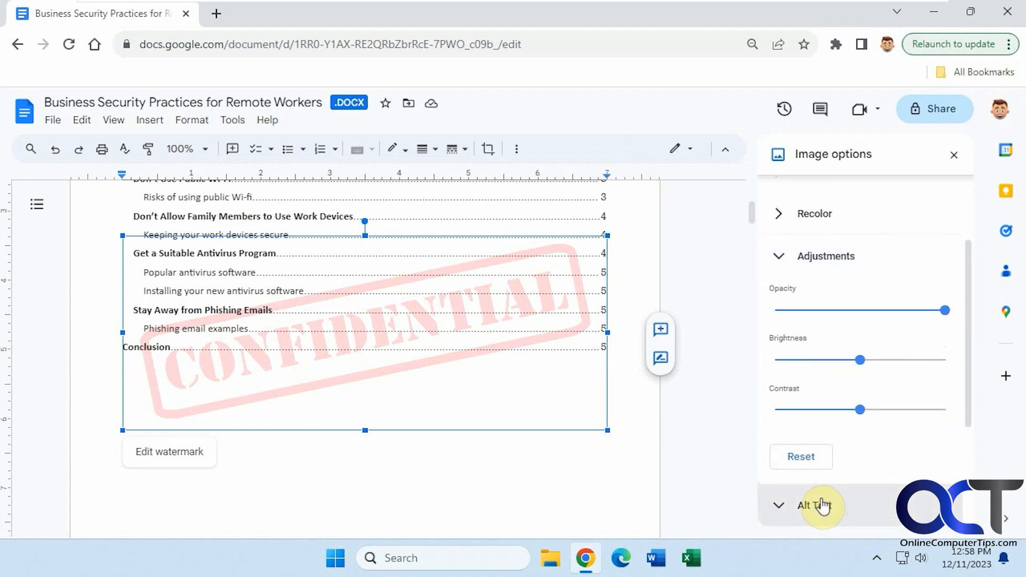
pyautogui.moveTo(968, 387); pyautogui.dragTo(976, 500)
pyautogui.click(837, 494)
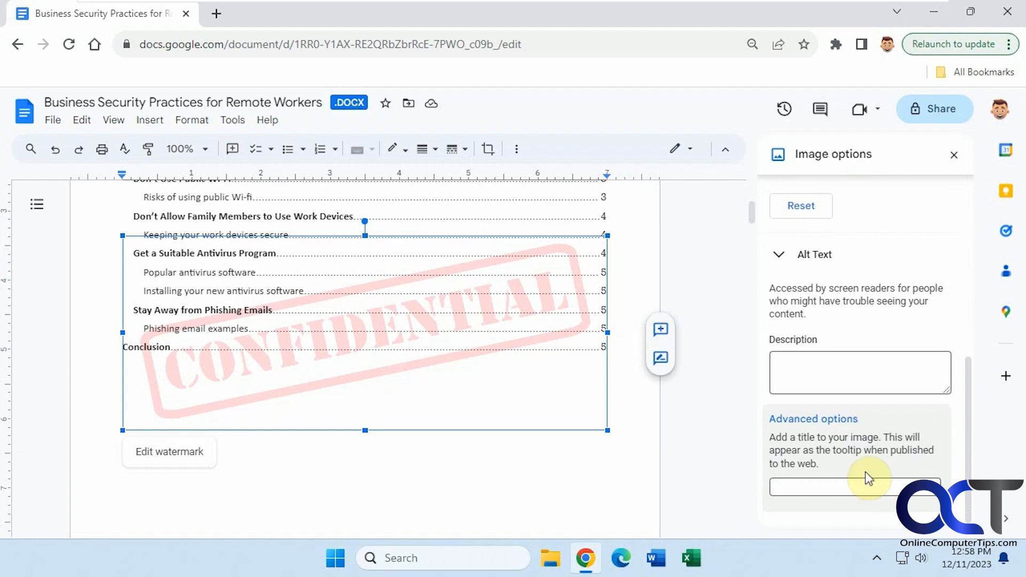
# Step: Revisit the Position and Size & Rotation settings and rotate the watermark through a full turn in 90° increments
pyautogui.scroll(7, 868, 478)
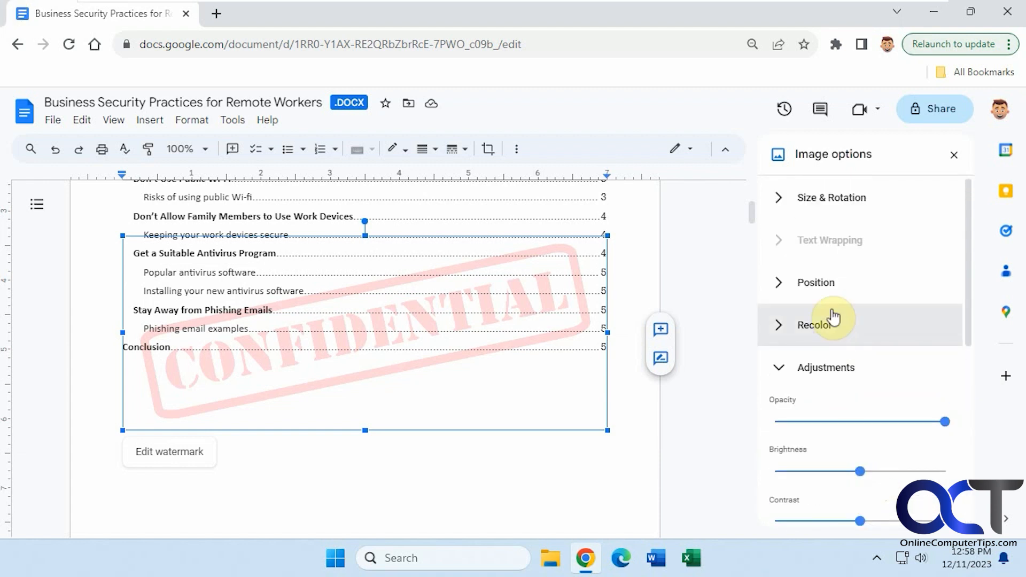
pyautogui.click(816, 289)
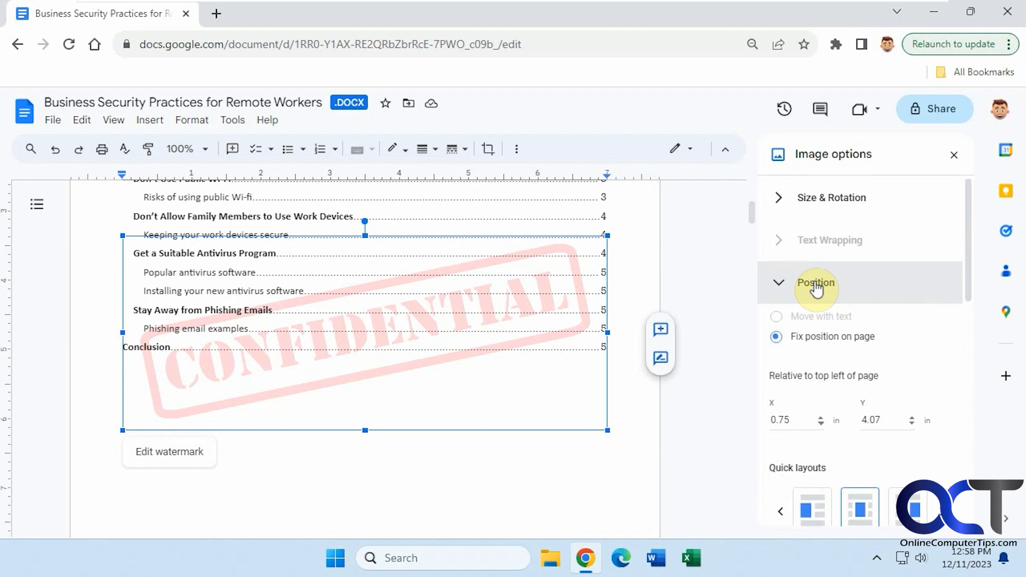
pyautogui.click(819, 213)
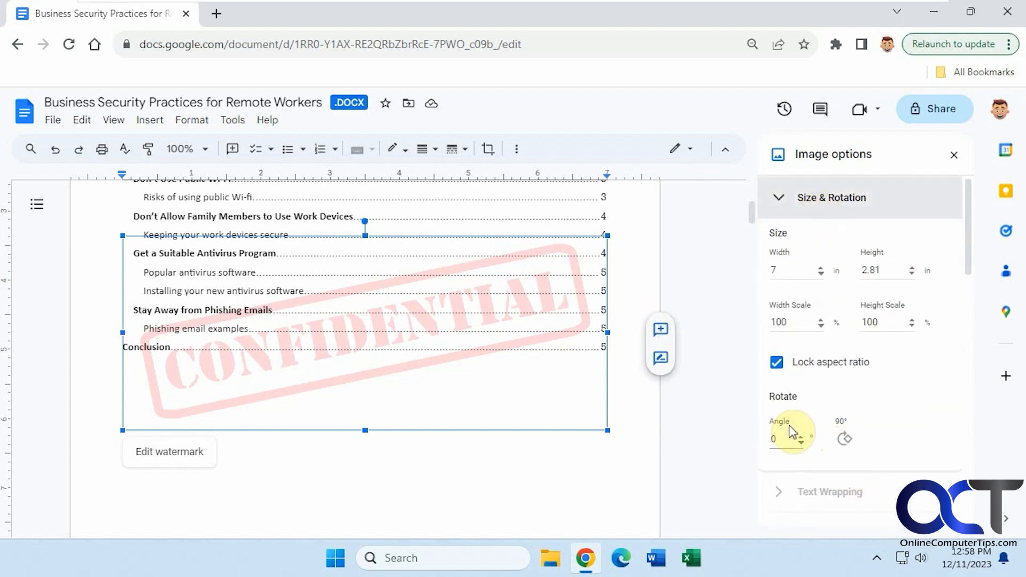
pyautogui.click(844, 441)
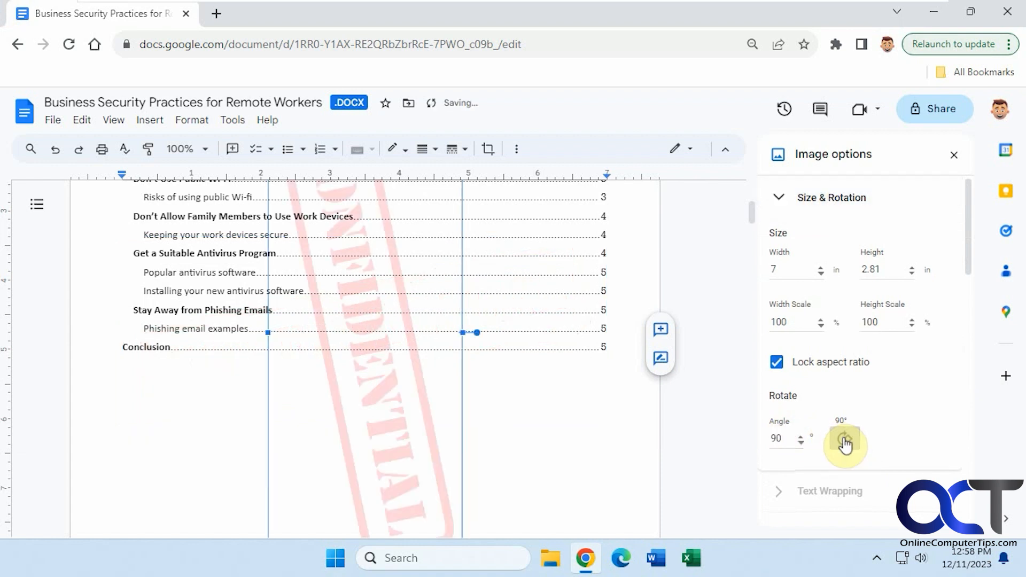
pyautogui.click(844, 443)
pyautogui.click(845, 443)
pyautogui.click(845, 443)
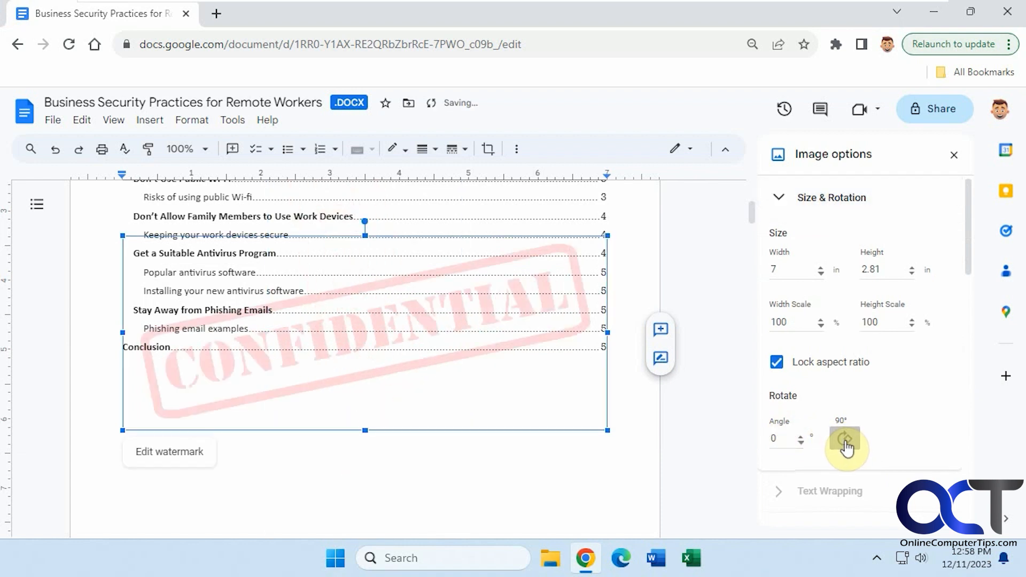
# Step: Set the watermark's rotation angle to 7° in 1° increments and rotate it three more times by 90°
pyautogui.click(800, 439)
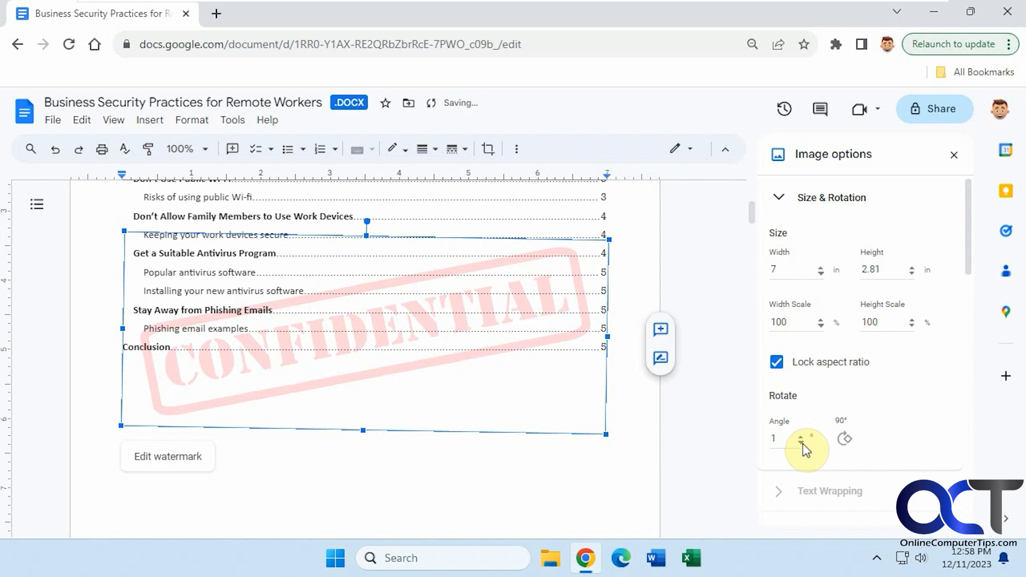
pyautogui.click(802, 444)
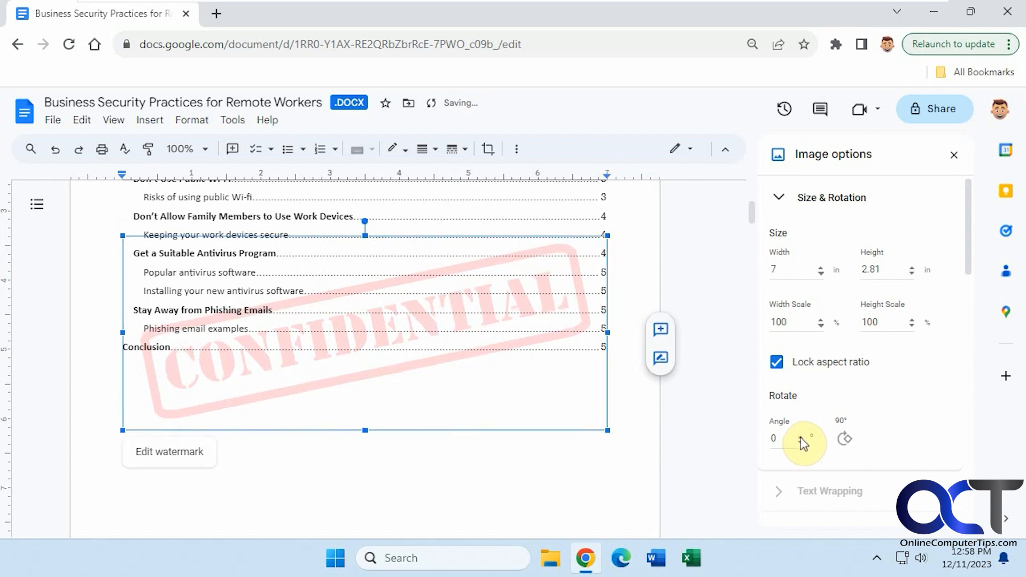
pyautogui.click(801, 437)
pyautogui.click(801, 437)
pyautogui.click(800, 437)
pyautogui.click(801, 437)
pyautogui.click(800, 437)
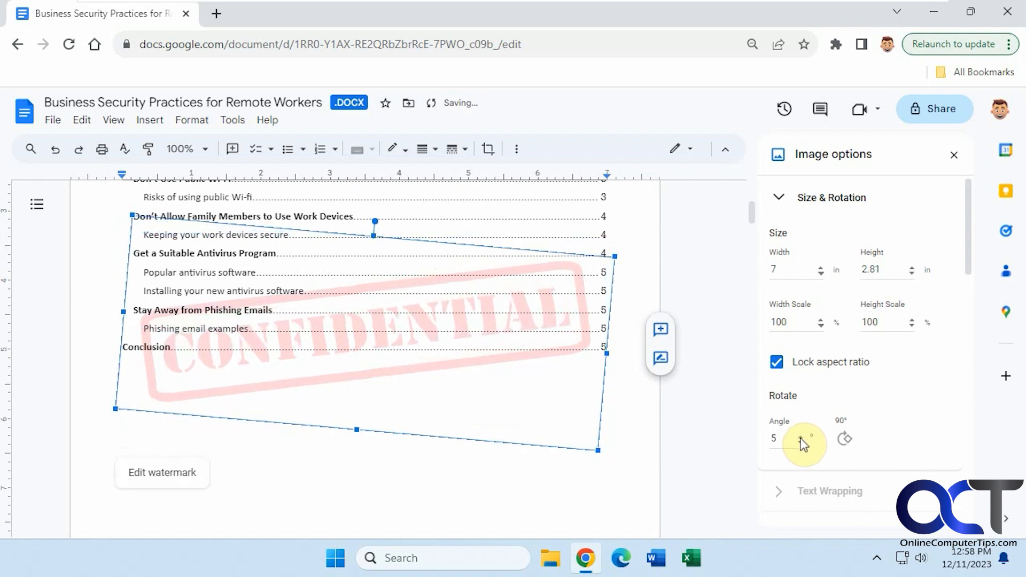
pyautogui.click(801, 436)
pyautogui.click(801, 437)
pyautogui.click(849, 445)
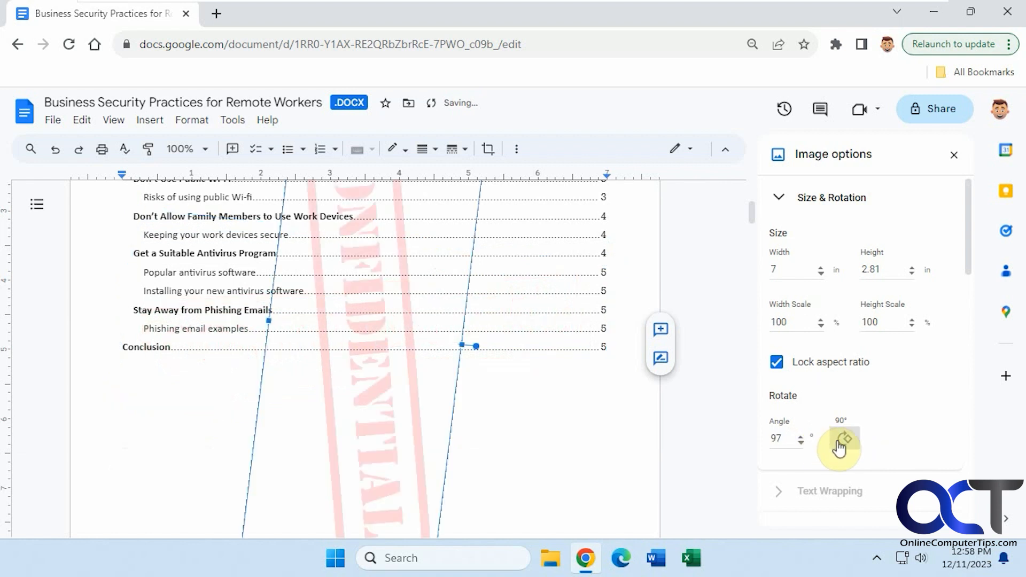
pyautogui.click(848, 445)
pyautogui.click(847, 443)
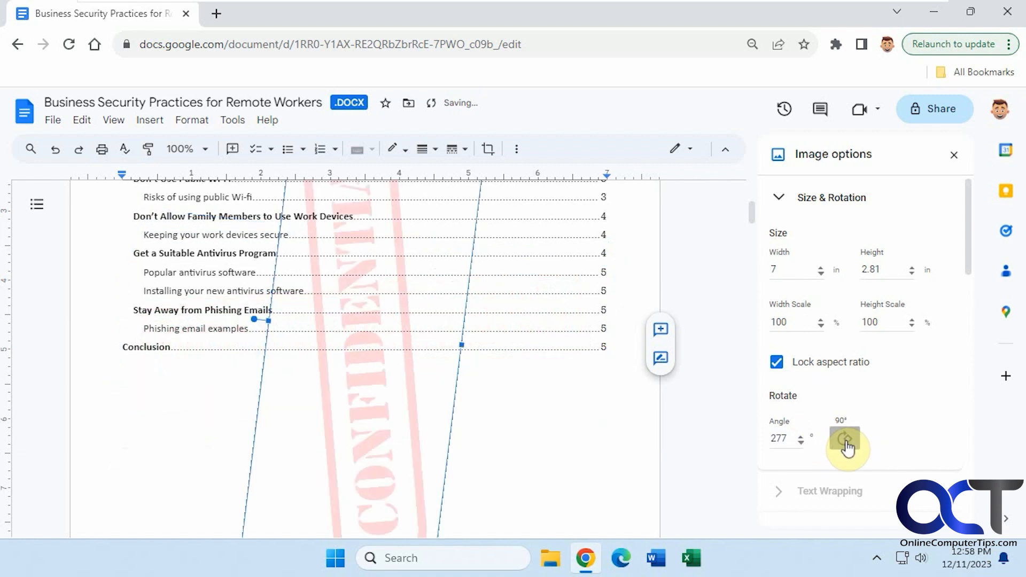
# Step: Increase the watermark's rotation angle in small increments to 337° so that the stamp slants diagonally upward across the page
pyautogui.click(801, 436)
pyautogui.click(801, 436)
pyautogui.click(800, 436)
pyautogui.click(801, 436)
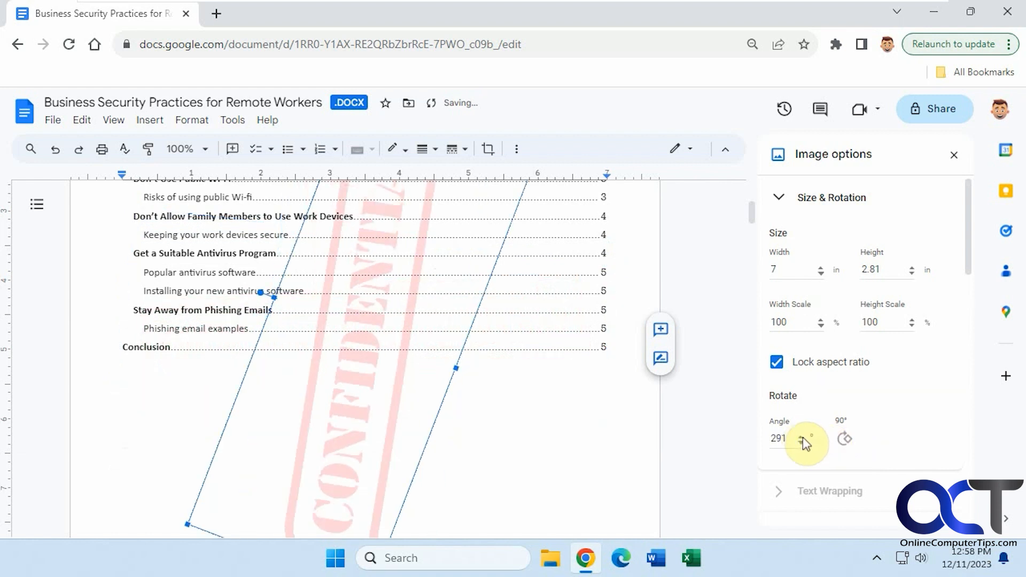
pyautogui.click(801, 436)
pyautogui.click(801, 436)
pyautogui.click(801, 436)
pyautogui.click(800, 436)
pyautogui.click(800, 436)
pyautogui.click(801, 436)
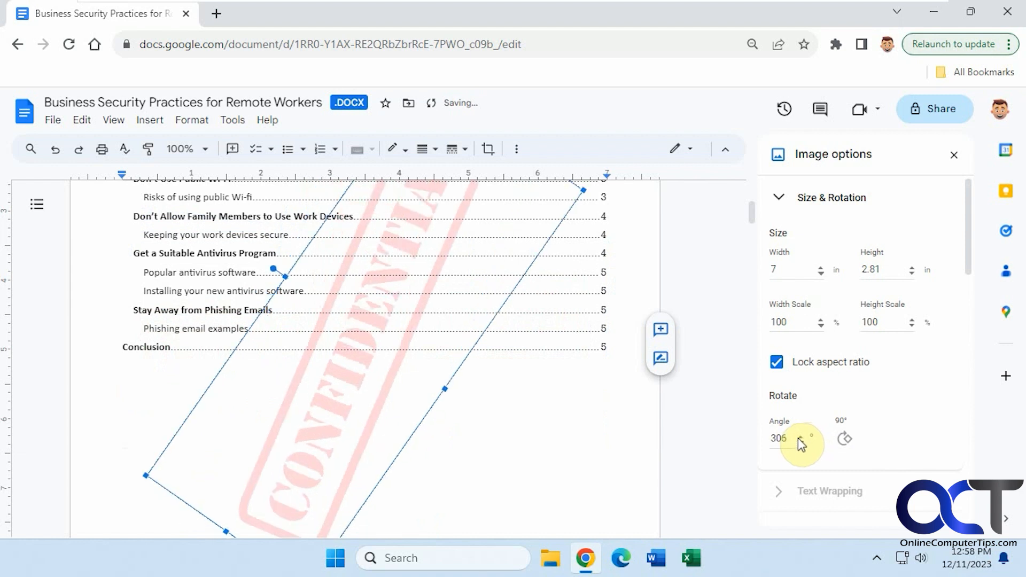
pyautogui.click(801, 436)
pyautogui.click(801, 436)
pyautogui.click(800, 436)
pyautogui.click(800, 436)
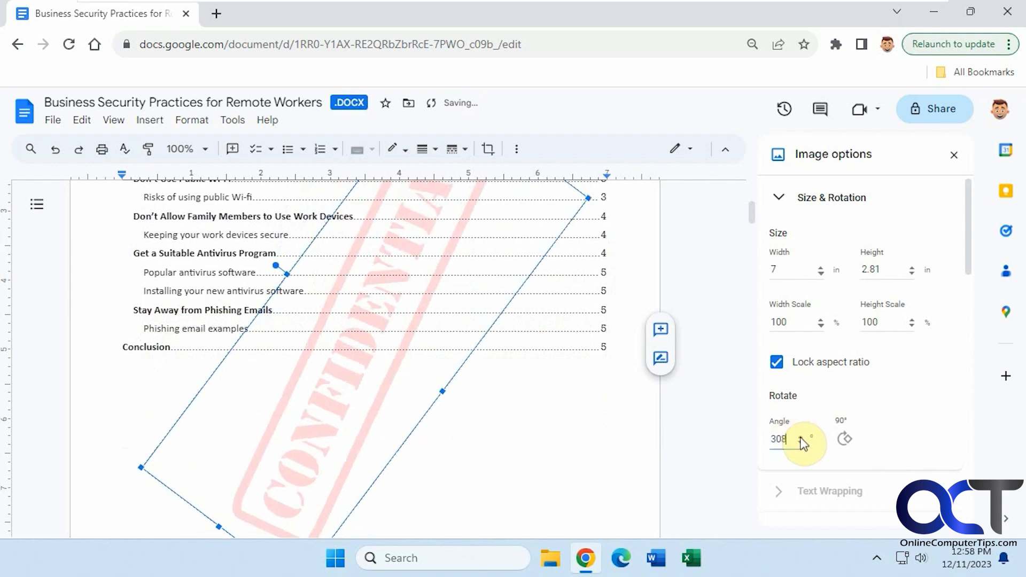
pyautogui.click(800, 436)
pyautogui.click(800, 436)
pyautogui.click(800, 436)
pyautogui.click(800, 436)
pyautogui.click(800, 436)
pyautogui.click(800, 436)
pyautogui.click(800, 436)
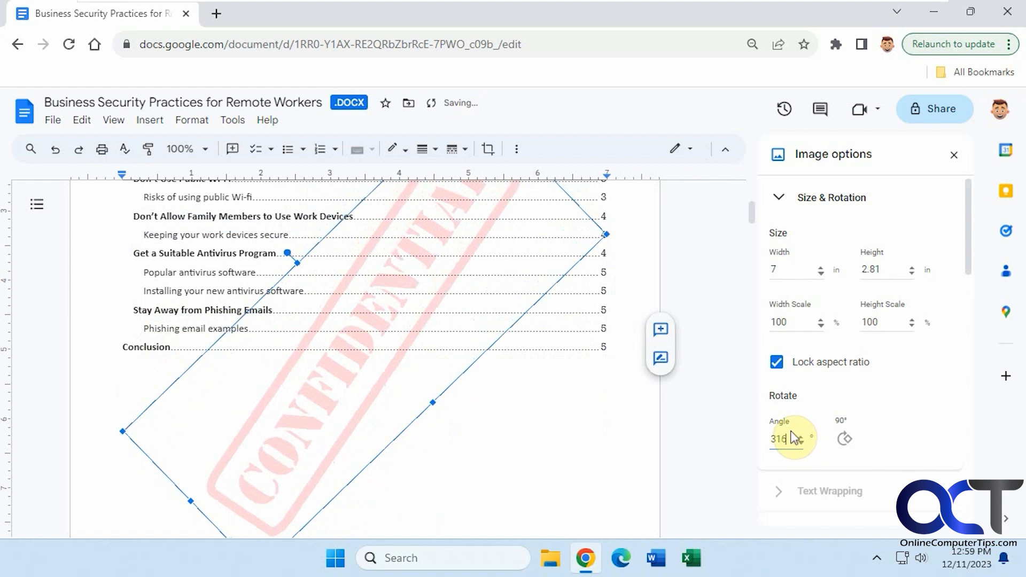
pyautogui.click(800, 436)
pyautogui.click(800, 436)
pyautogui.click(800, 436)
pyautogui.click(800, 436)
pyautogui.click(800, 437)
pyautogui.click(800, 436)
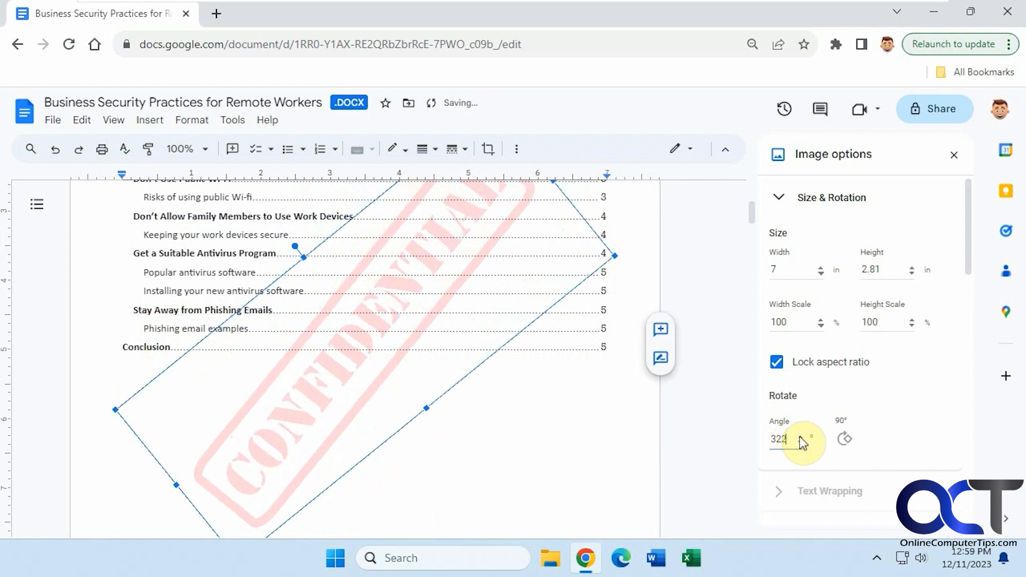
pyautogui.click(800, 436)
pyautogui.click(800, 436)
pyautogui.click(800, 436)
pyautogui.click(800, 436)
pyautogui.click(800, 436)
pyautogui.click(800, 436)
pyautogui.click(800, 436)
pyautogui.click(800, 436)
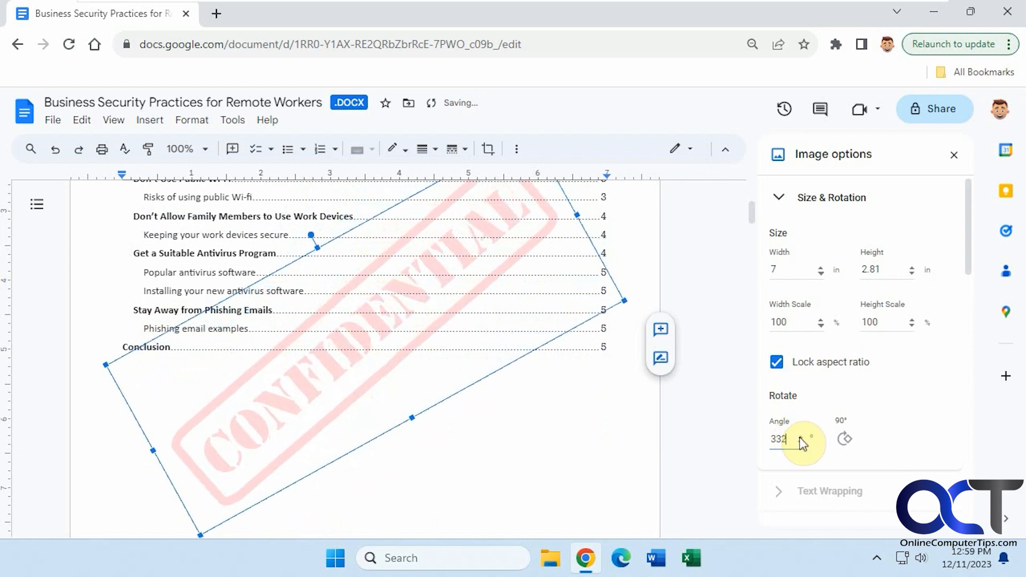
pyautogui.click(800, 436)
pyautogui.click(800, 436)
pyautogui.click(800, 436)
pyautogui.click(800, 436)
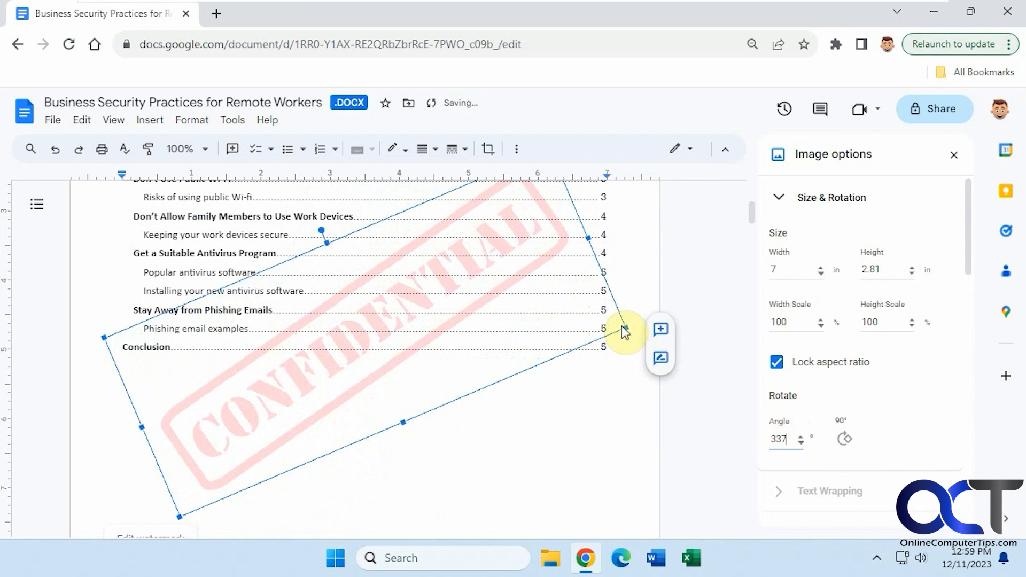
# Step: Shrink the watermark to about 6.01 × 2.41 inches, shift it slightly right on the page, and deselect it
pyautogui.moveTo(626, 330); pyautogui.dragTo(552, 334)
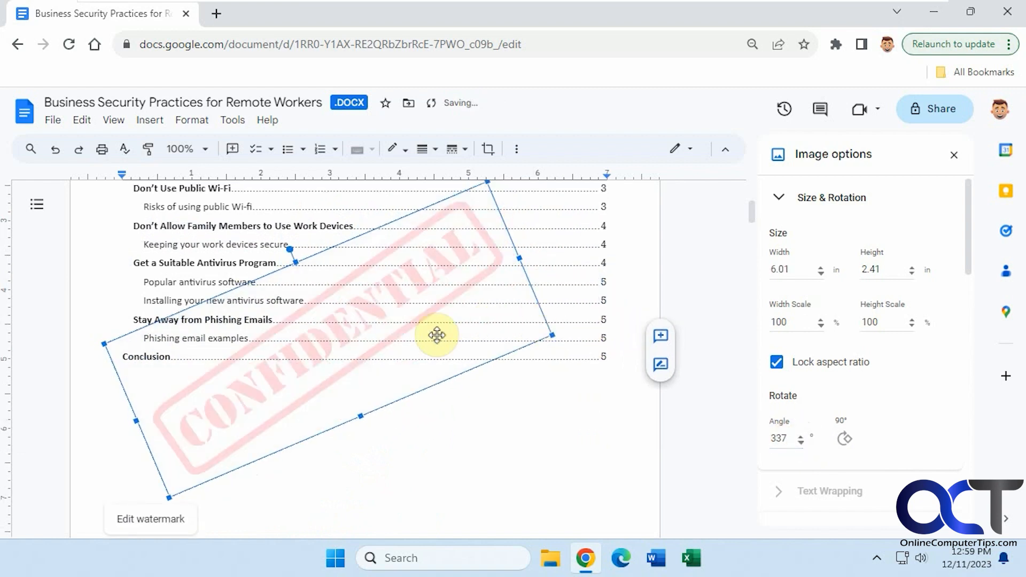
pyautogui.moveTo(334, 361); pyautogui.dragTo(364, 366)
pyautogui.click(470, 430)
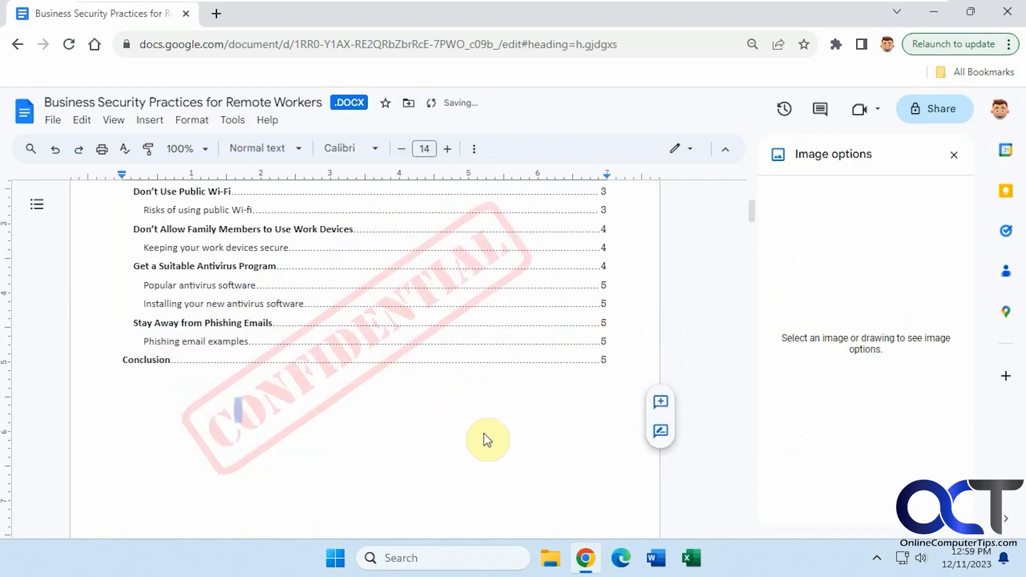
# Step: Apply a light blue page color to the whole document in the page setup
pyautogui.scroll(-15, 536, 434)
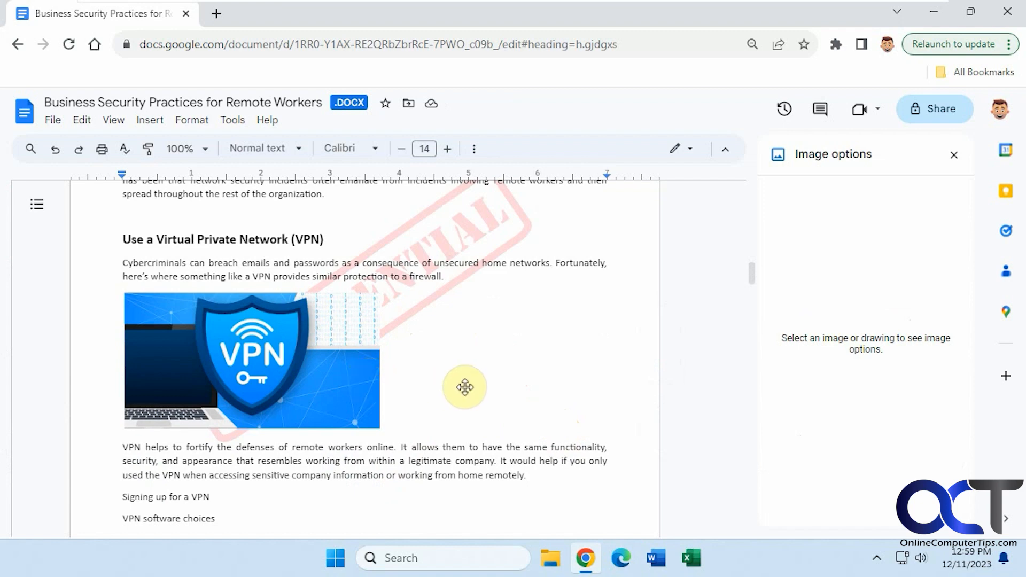
pyautogui.scroll(15, 465, 387)
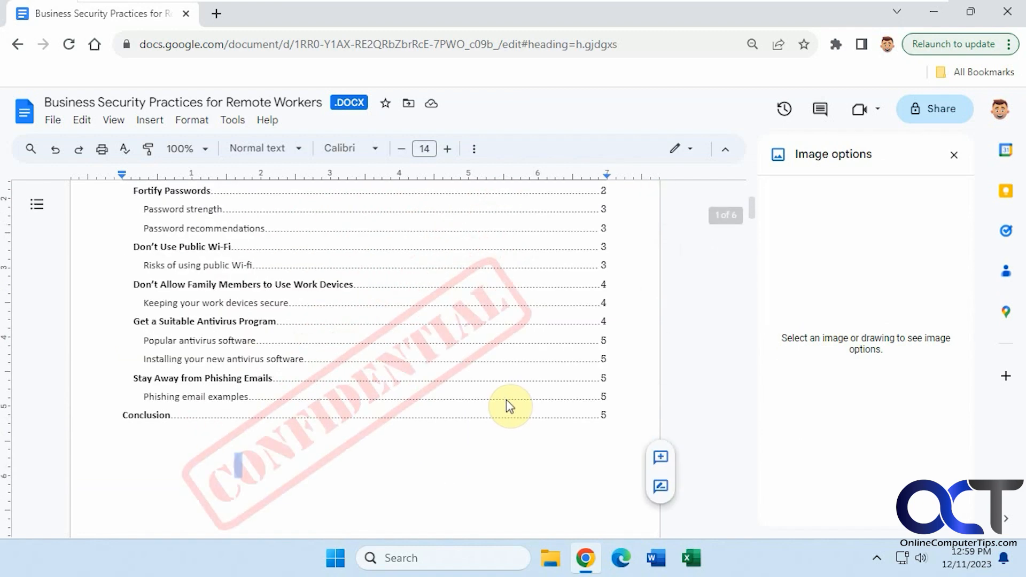
pyautogui.scroll(3, 508, 406)
pyautogui.scroll(-2, 505, 409)
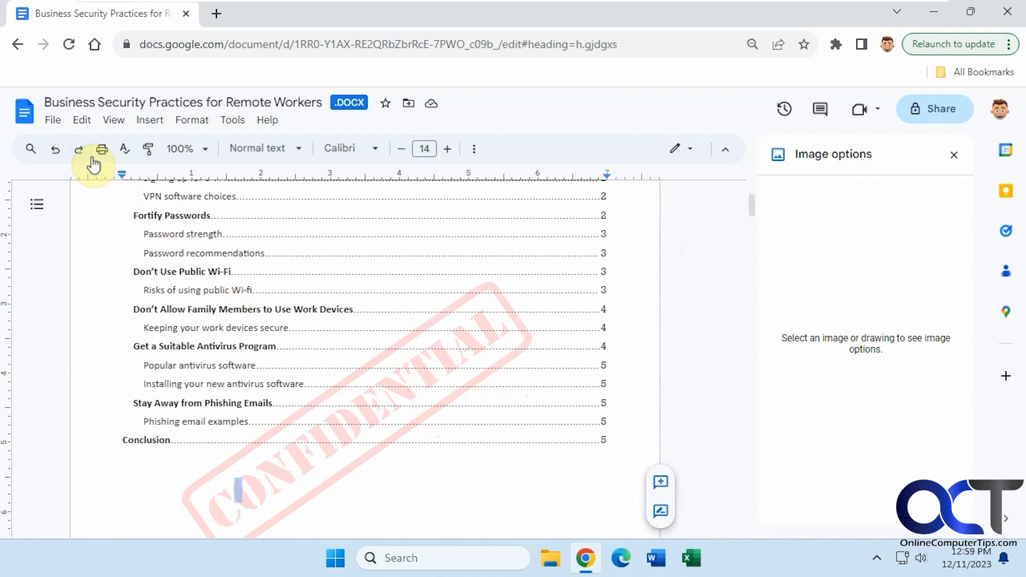
pyautogui.click(57, 124)
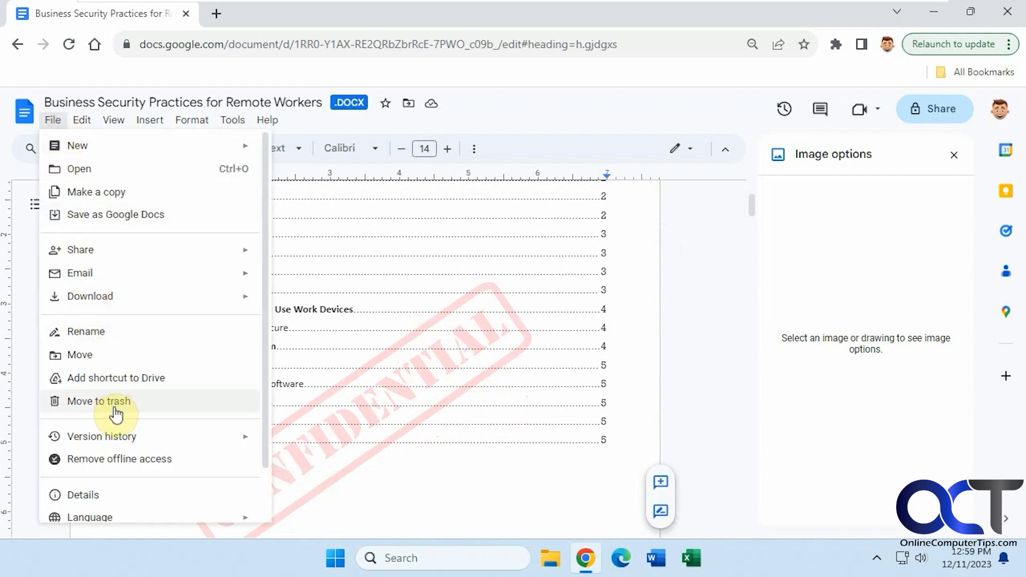
pyautogui.scroll(-2, 114, 414)
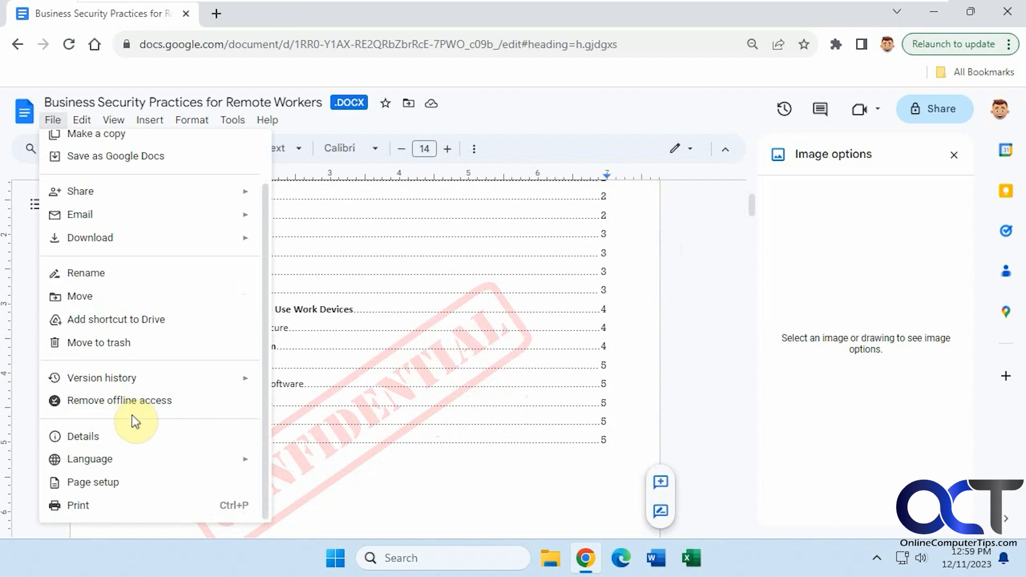
pyautogui.click(115, 481)
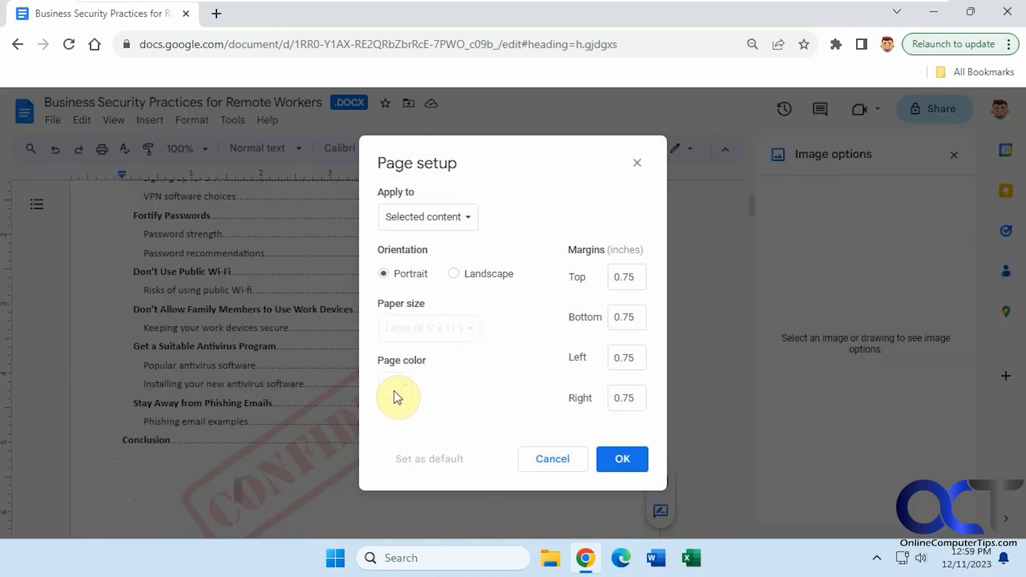
pyautogui.click(468, 221)
pyautogui.click(459, 195)
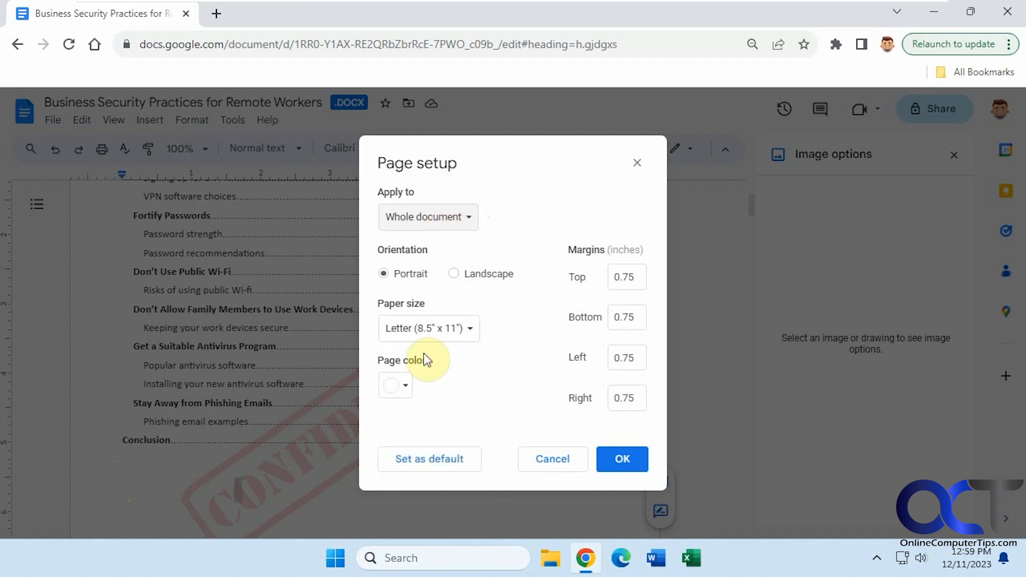
pyautogui.click(406, 388)
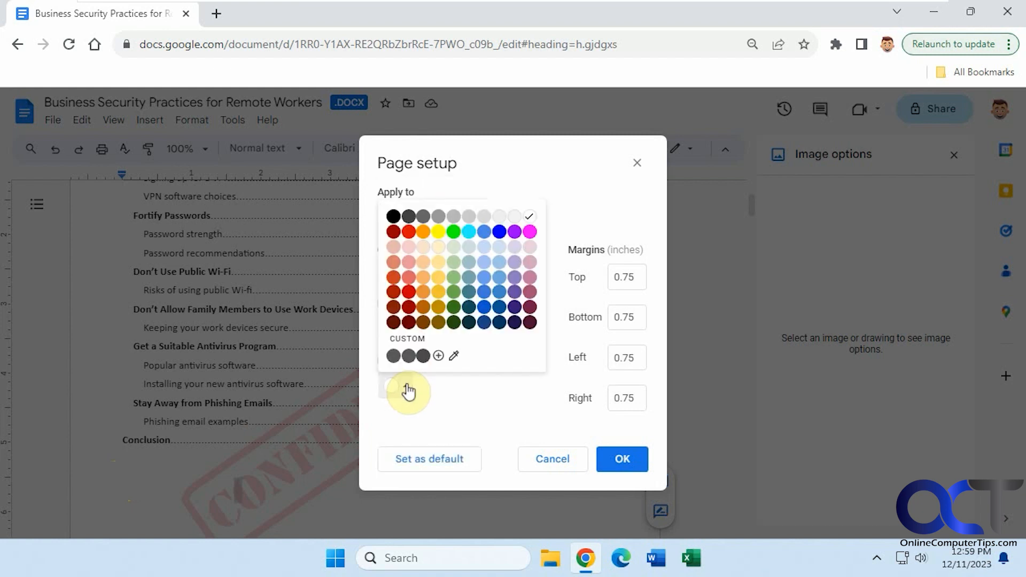
pyautogui.click(492, 264)
pyautogui.click(614, 458)
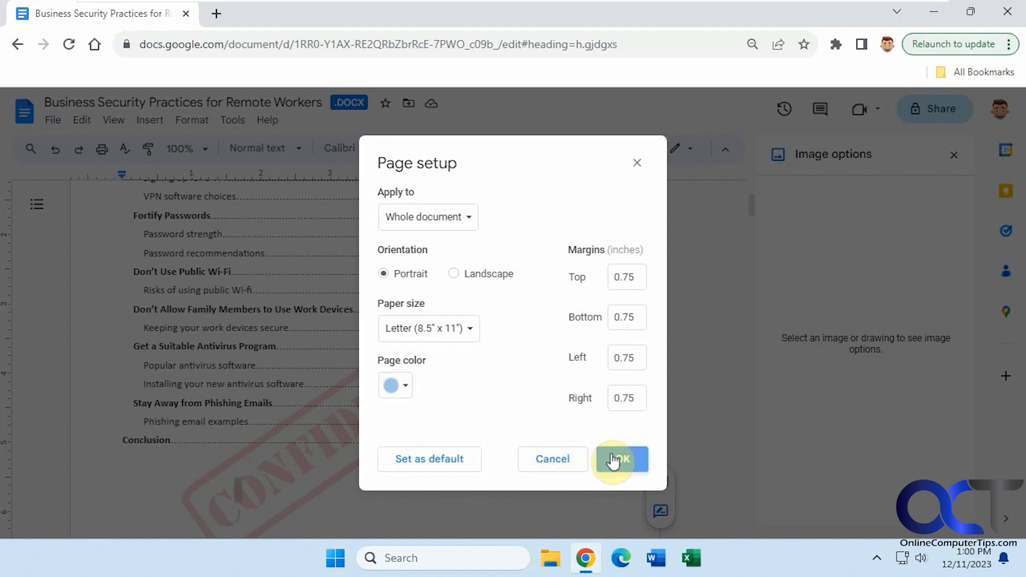
# Step: Open the slanted Confidential watermark for editing and remove it from the document
pyautogui.scroll(-3, 500, 377)
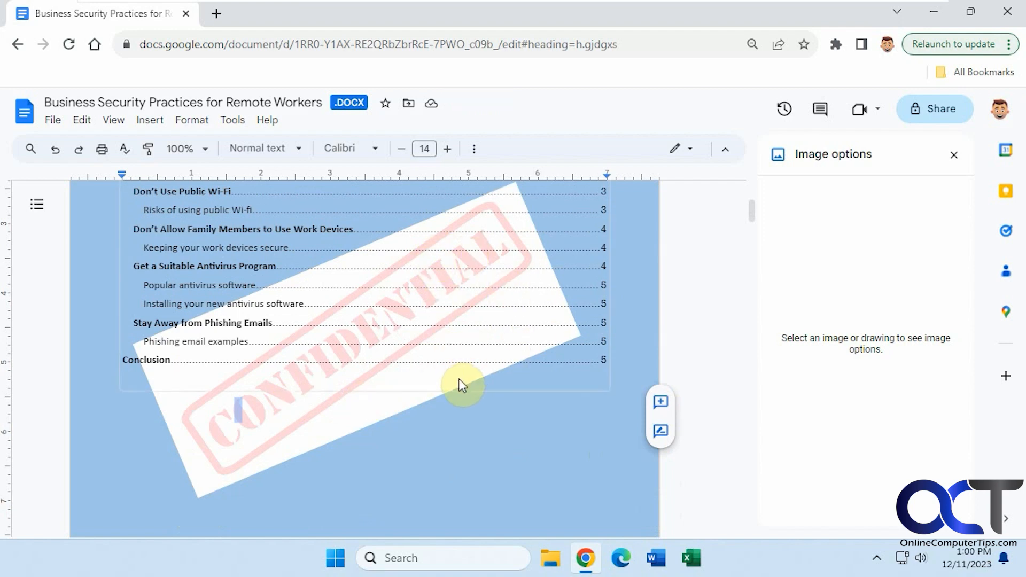
pyautogui.scroll(-3, 459, 407)
pyautogui.scroll(3, 459, 406)
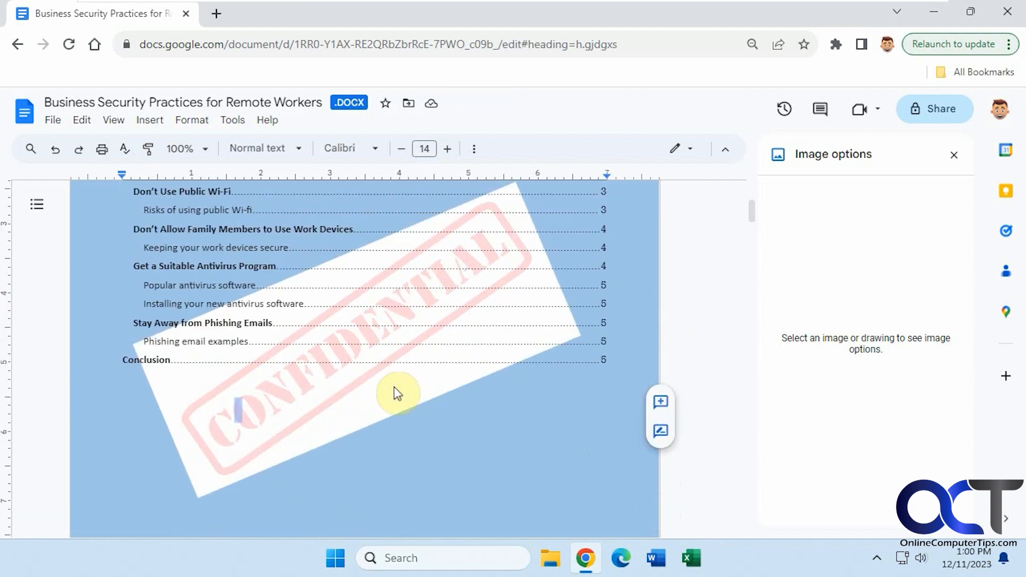
pyautogui.click(351, 409)
pyautogui.click(200, 519)
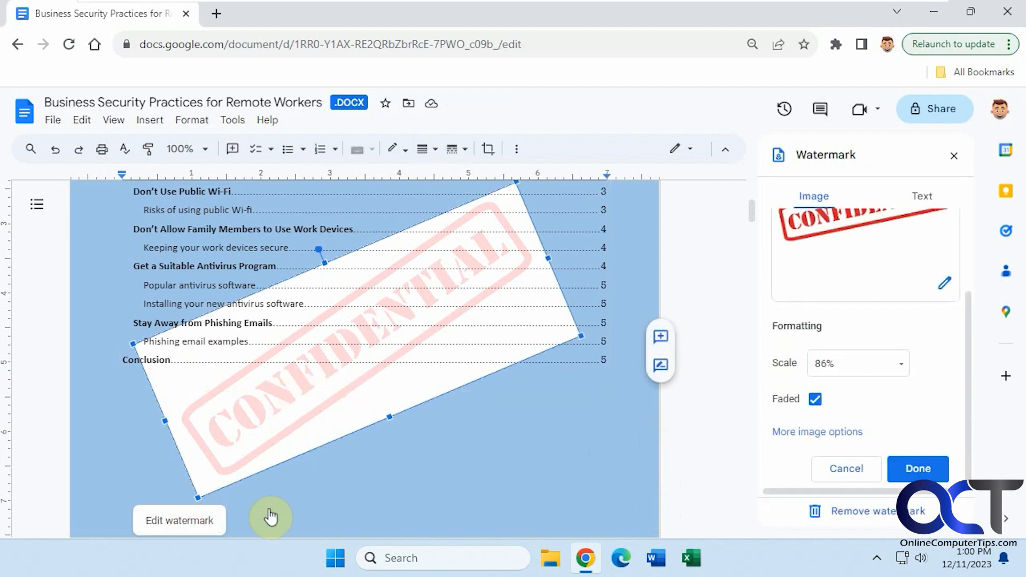
pyautogui.click(874, 513)
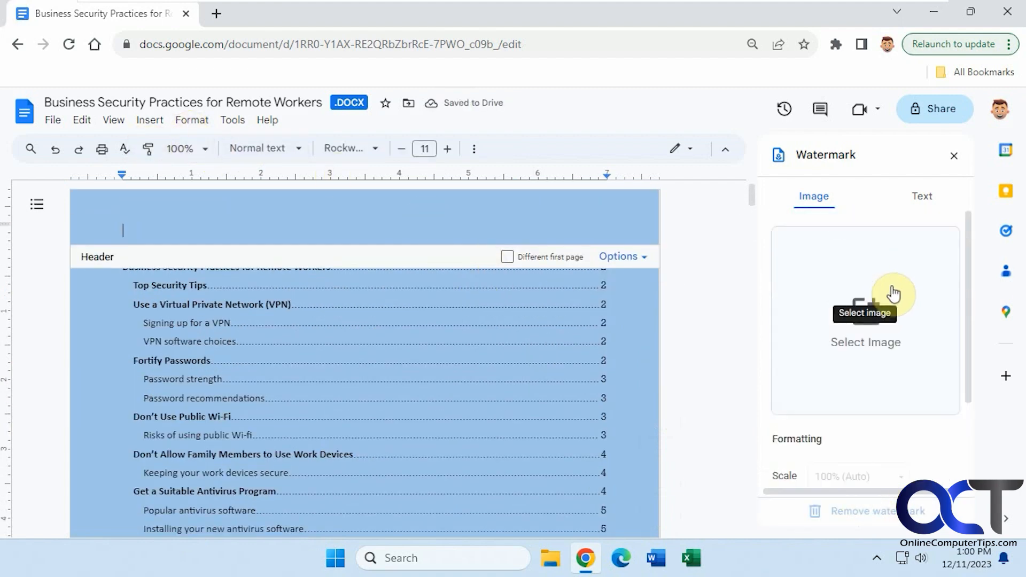
# Step: Upload Confidential.png from the Desktop as the document's new image watermark
pyautogui.click(881, 348)
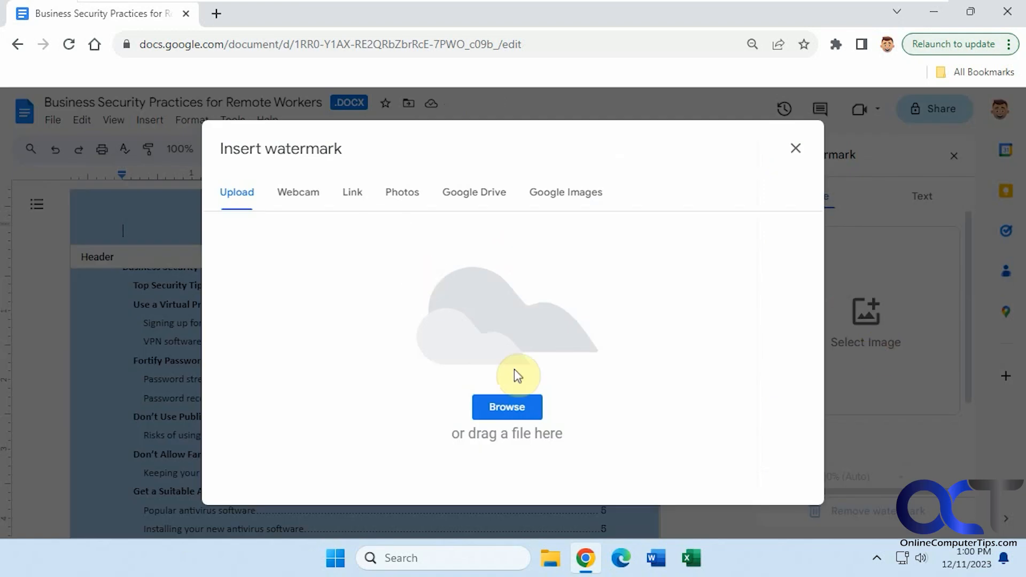
pyautogui.click(524, 409)
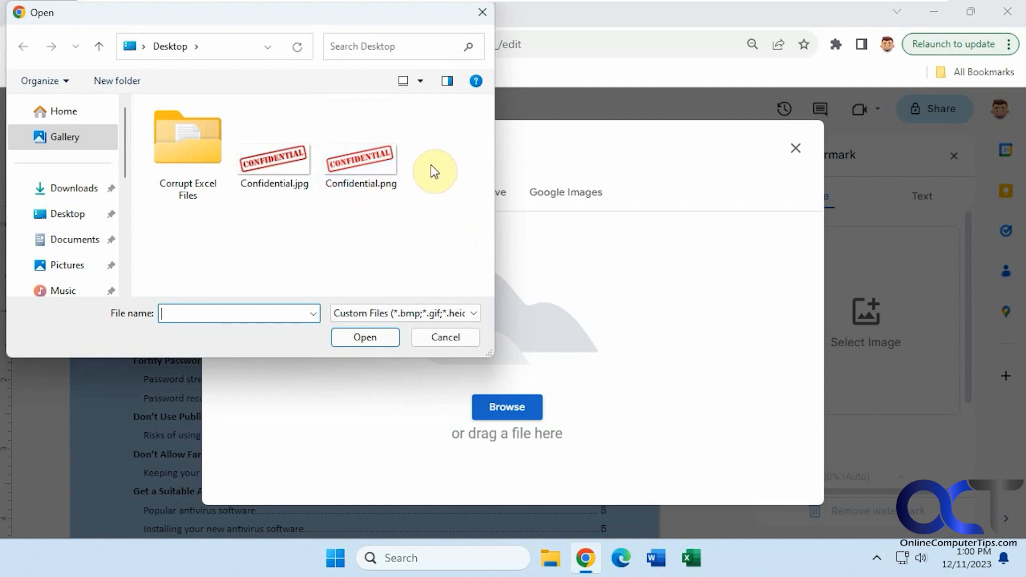
pyautogui.click(373, 162)
pyautogui.doubleClick(373, 162)
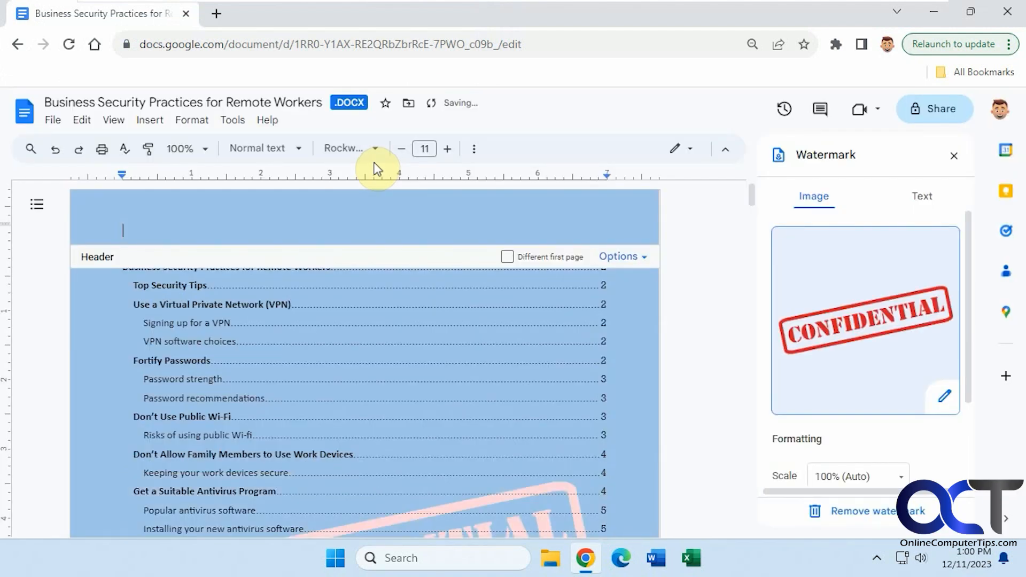
# Step: Open the new watermark's additional image options and recolor it with the Light 1 preset
pyautogui.scroll(-3, 498, 330)
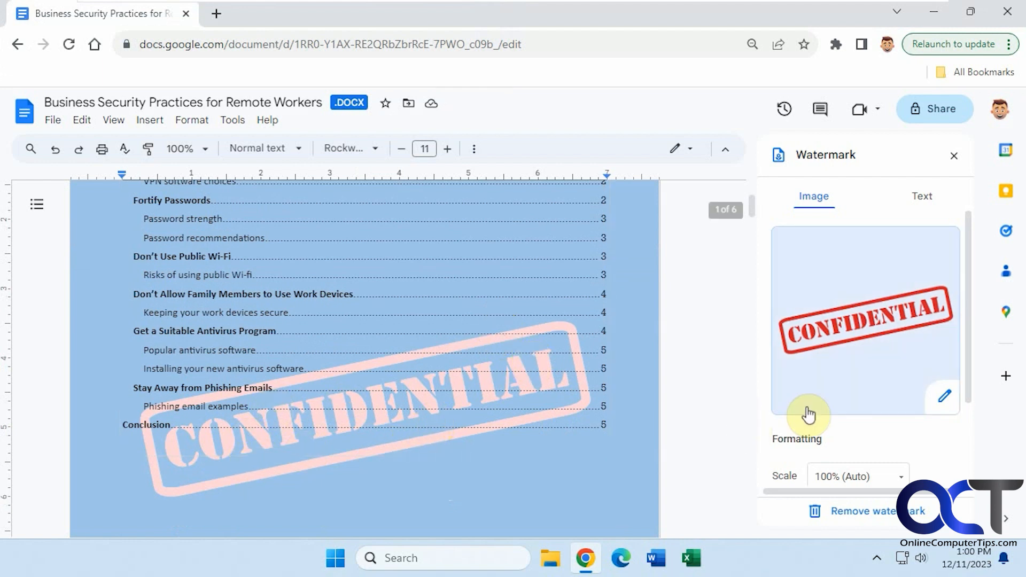
pyautogui.scroll(-2, 845, 414)
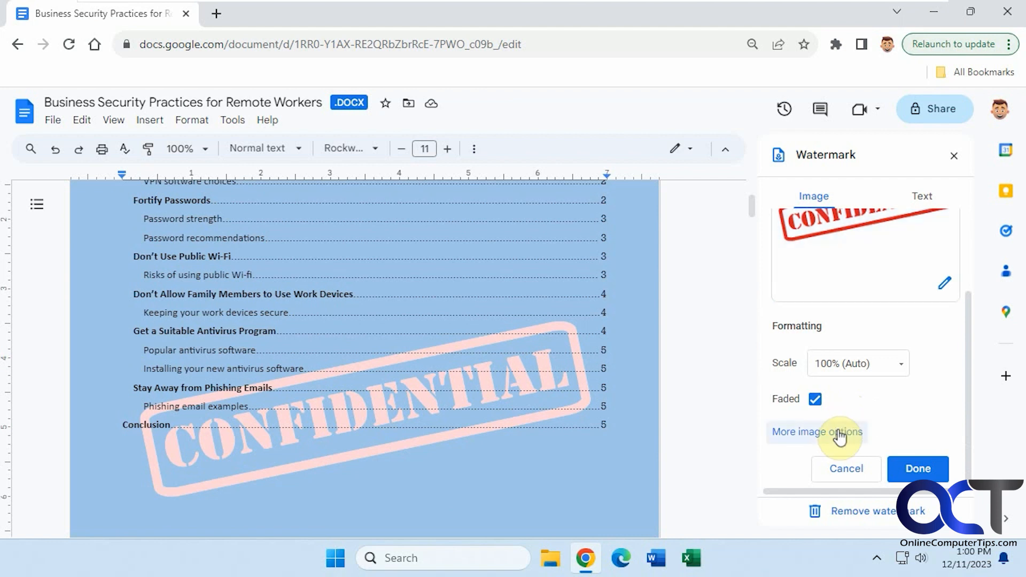
pyautogui.click(843, 432)
pyautogui.scroll(2, 864, 424)
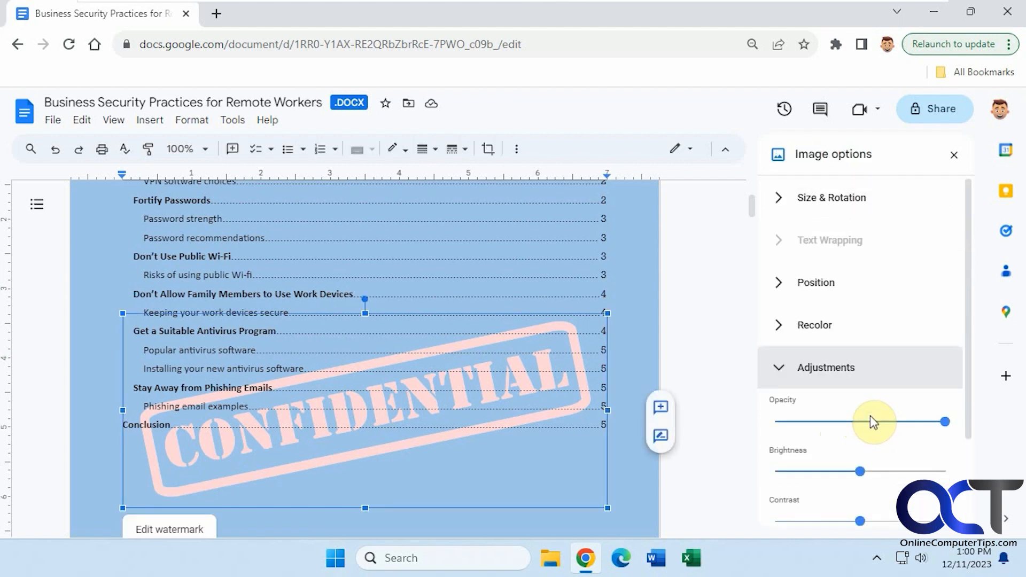
pyautogui.click(816, 328)
pyautogui.click(843, 371)
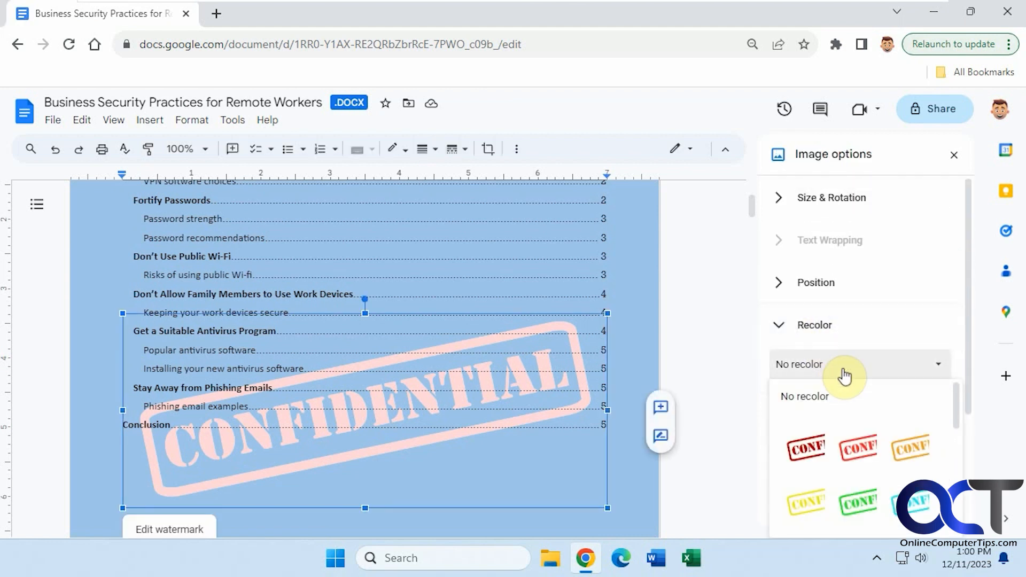
pyautogui.click(807, 442)
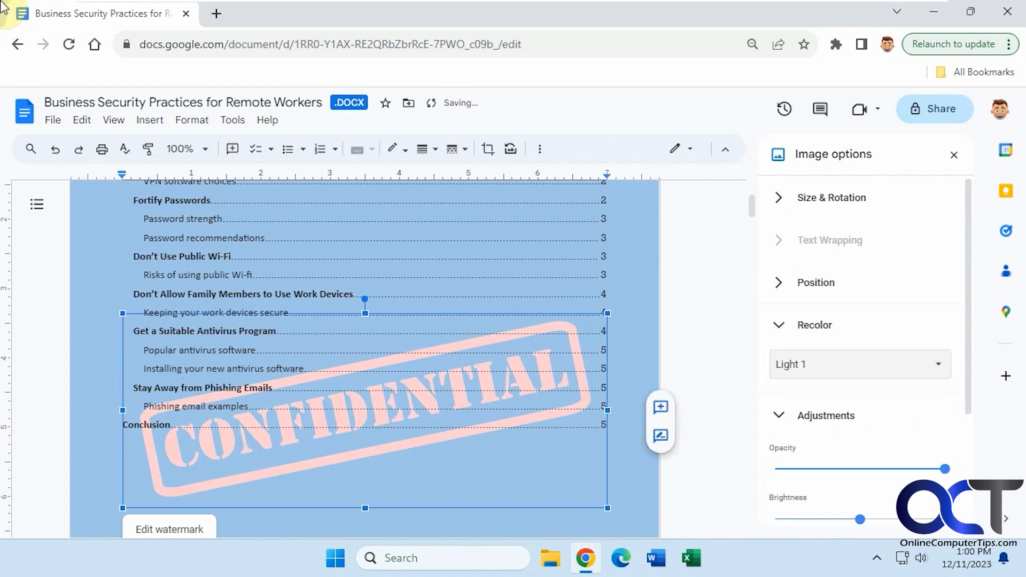
# Step: Try the Light 2 recolor preset on the Confidential watermark and return it to No recolor
pyautogui.click(825, 420)
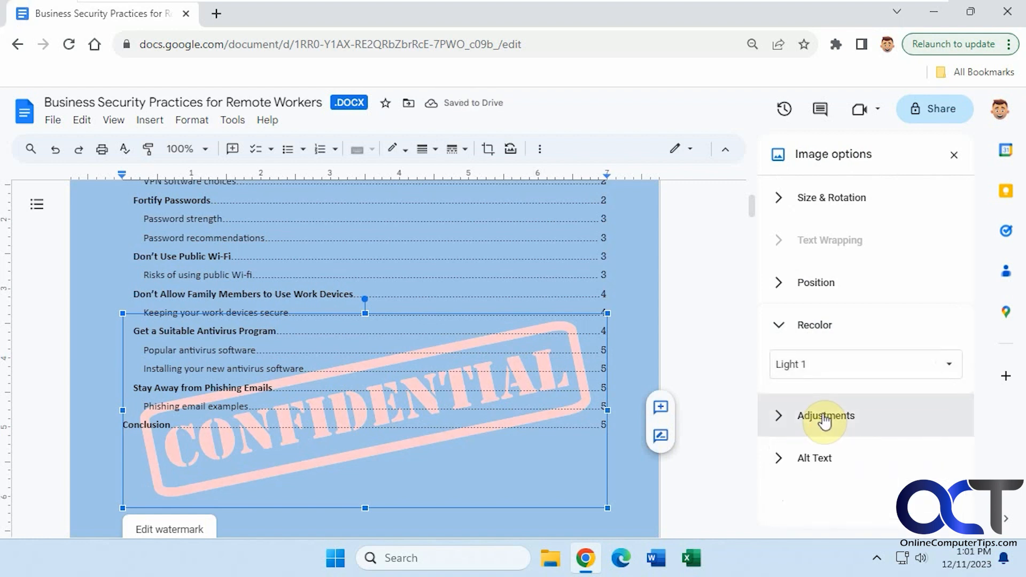
pyautogui.click(824, 419)
pyautogui.click(831, 374)
pyautogui.click(858, 446)
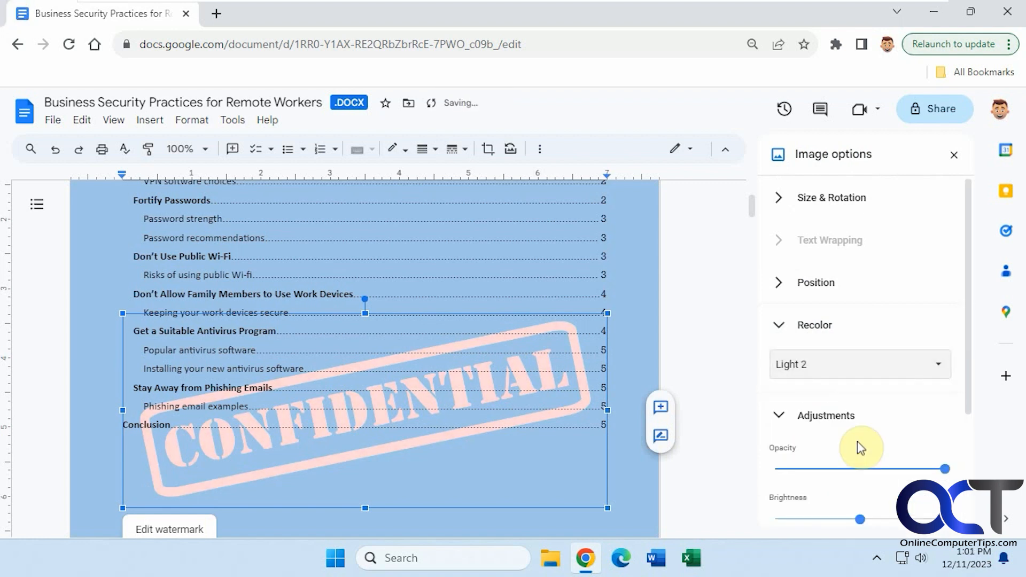
pyautogui.click(847, 371)
pyautogui.click(839, 396)
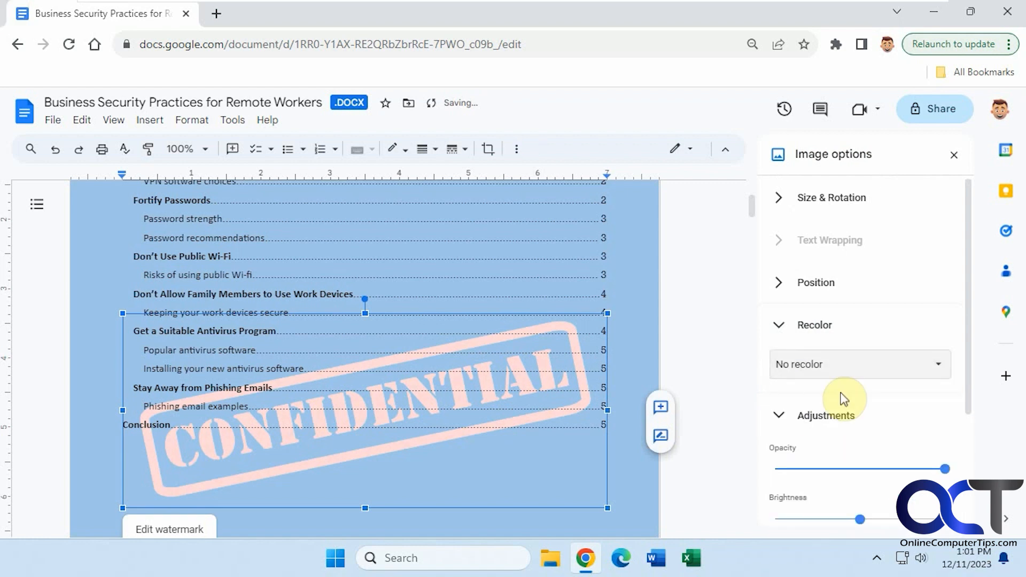
# Step: Leave the image options and turn off the image watermark's Faded effect
pyautogui.moveTo(966, 361)
pyautogui.mouseDown()
pyautogui.moveTo(969, 491)
pyautogui.moveTo(962, 348)
pyautogui.mouseUp()
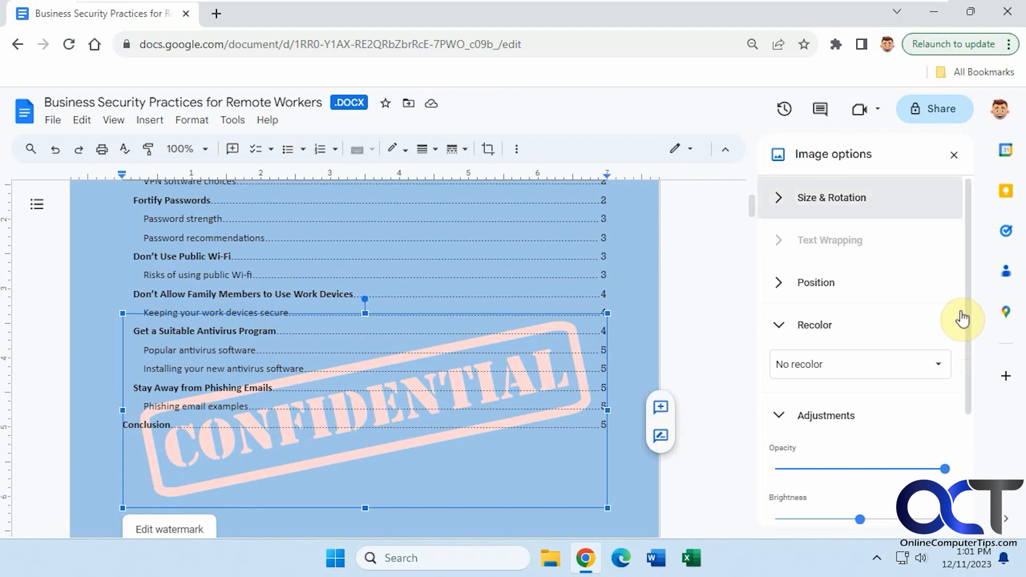
pyautogui.click(954, 155)
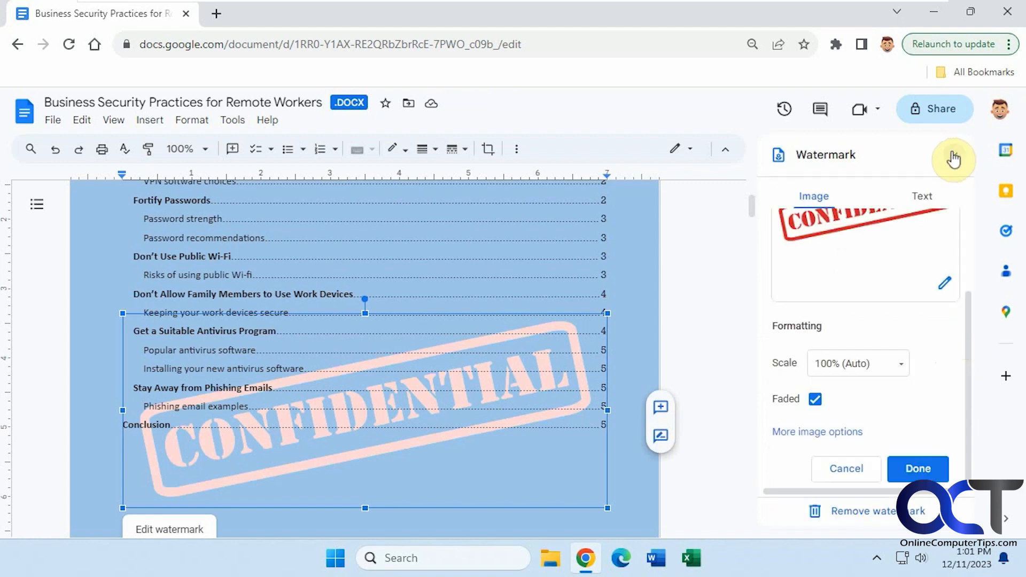
pyautogui.click(814, 401)
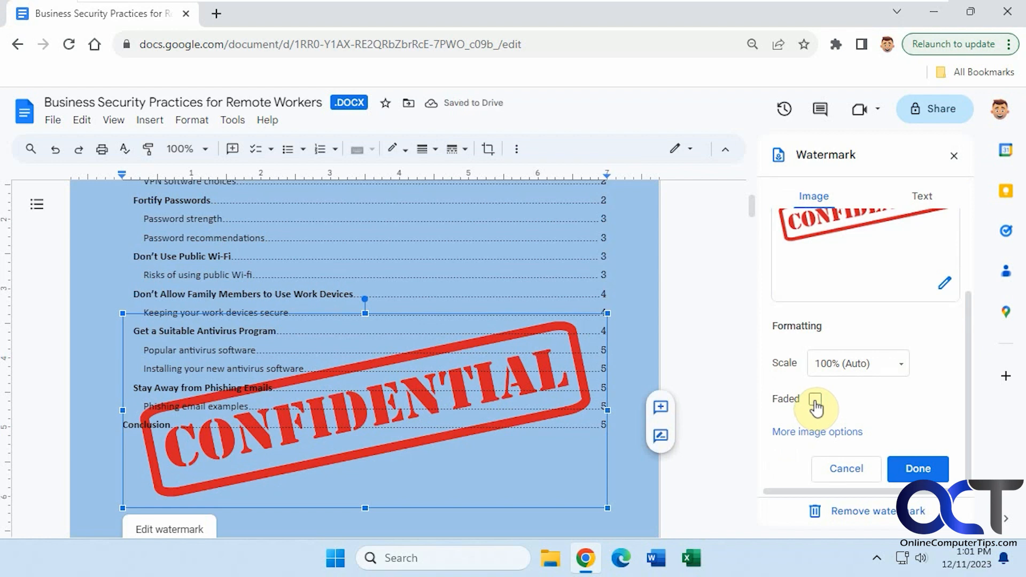
# Step: Lower the watermark image's opacity to a little under half, raise its brightness slightly and lower its contrast slightly
pyautogui.click(850, 438)
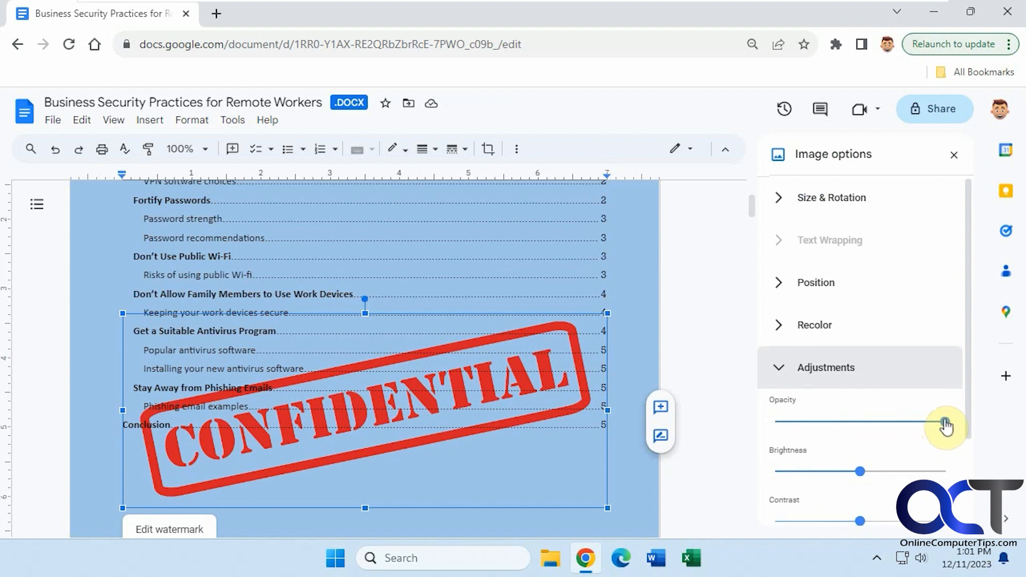
pyautogui.moveTo(944, 422); pyautogui.dragTo(824, 427)
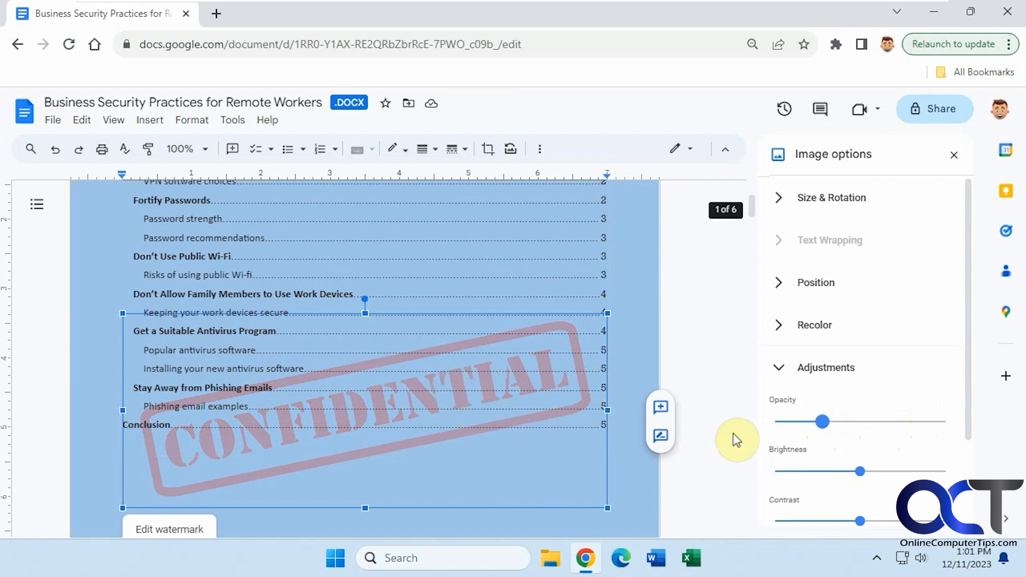
pyautogui.moveTo(818, 427); pyautogui.dragTo(843, 425)
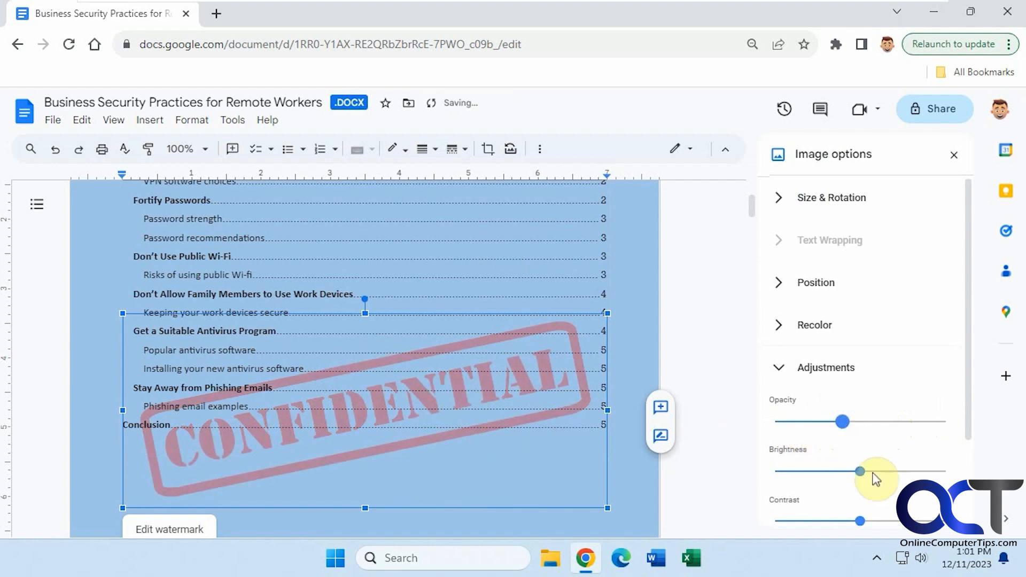
pyautogui.moveTo(860, 472)
pyautogui.mouseDown()
pyautogui.moveTo(886, 472)
pyautogui.moveTo(825, 473)
pyautogui.moveTo(890, 475)
pyautogui.moveTo(864, 472)
pyautogui.mouseUp()
pyautogui.moveTo(860, 522)
pyautogui.mouseDown()
pyautogui.moveTo(838, 523)
pyautogui.moveTo(862, 518)
pyautogui.mouseUp()
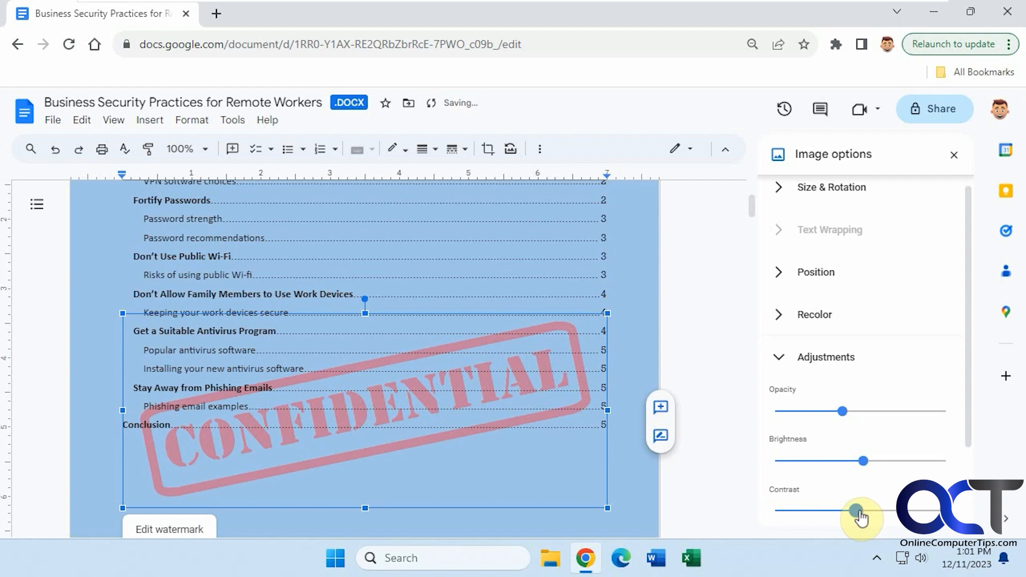
# Step: Shrink the Confidential watermark to about 6 inches wide, rotate it slightly counterclockwise and deselect it
pyautogui.moveTo(607, 505); pyautogui.dragTo(535, 460)
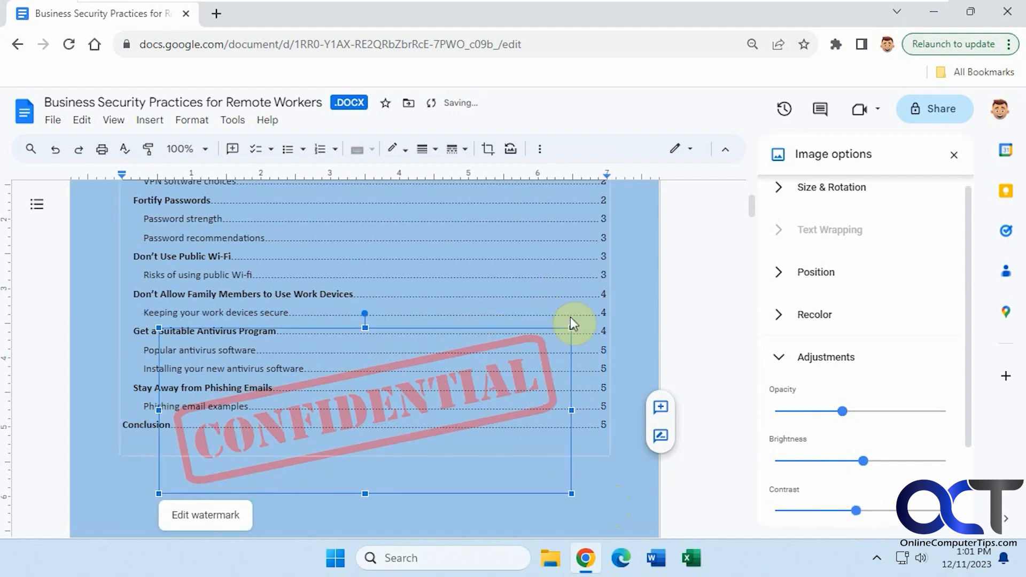
pyautogui.moveTo(365, 314); pyautogui.dragTo(338, 300)
pyautogui.click(425, 297)
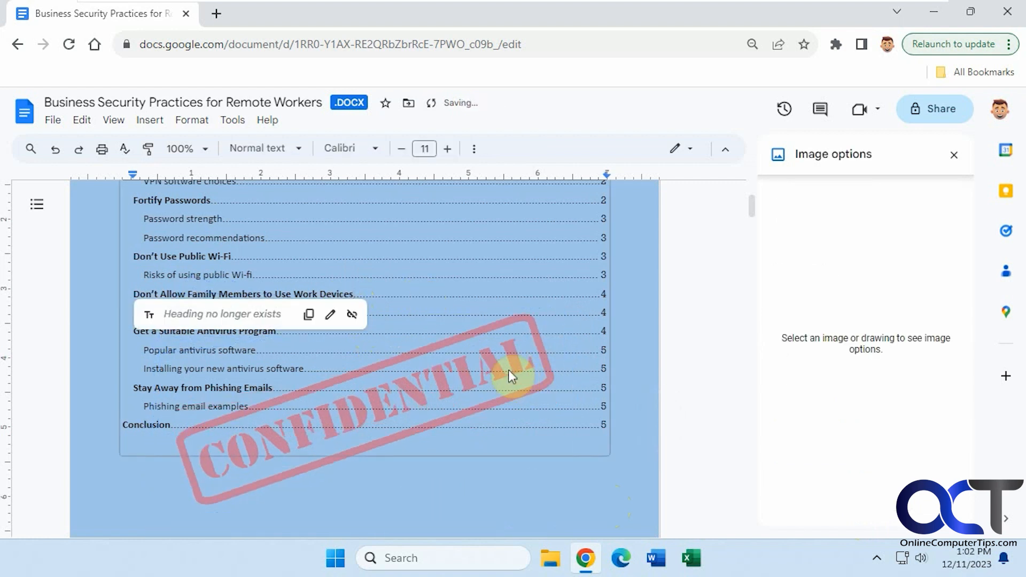
pyautogui.click(502, 382)
pyautogui.click(458, 496)
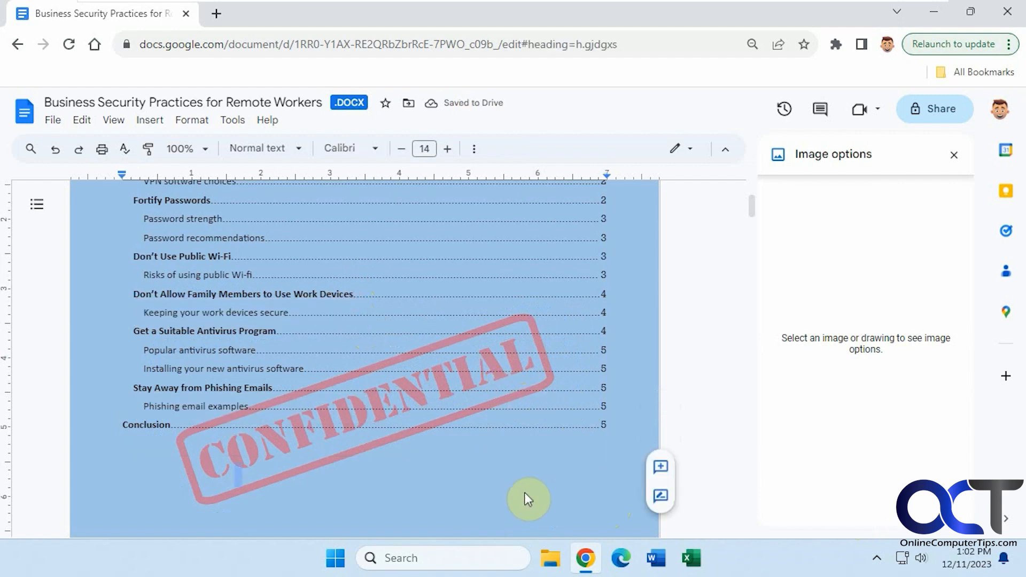
# Step: Review how the resized Confidential watermark looks across the document's pages and return to the first page
pyautogui.scroll(-5, 524, 492)
pyautogui.scroll(8, 534, 468)
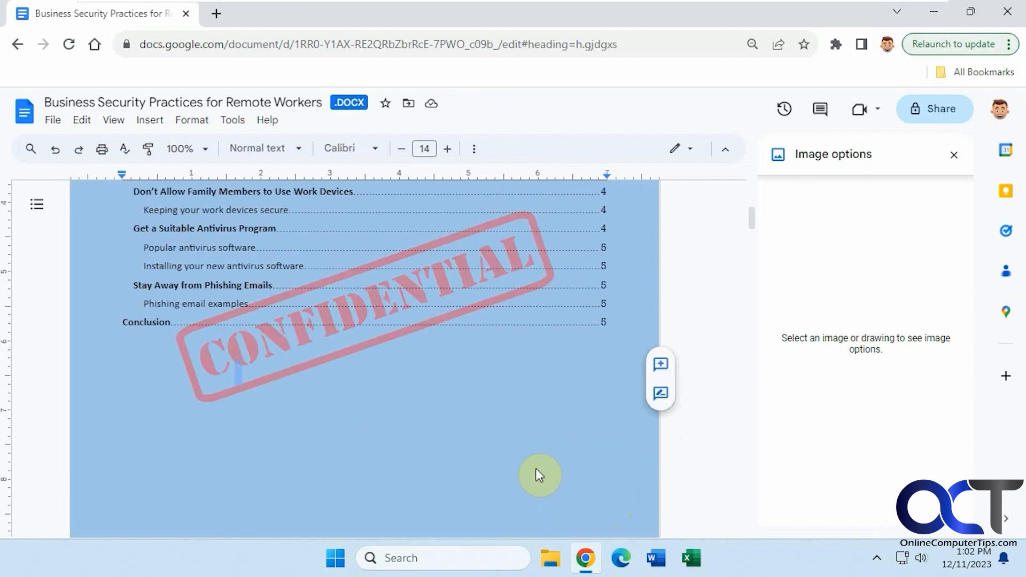
pyautogui.scroll(-15, 545, 470)
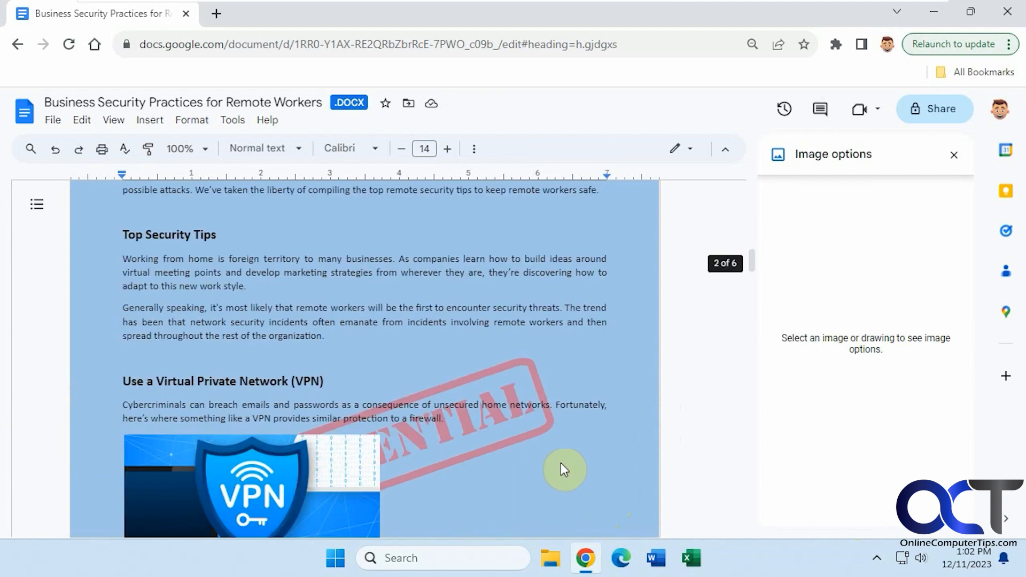
pyautogui.scroll(-15, 562, 458)
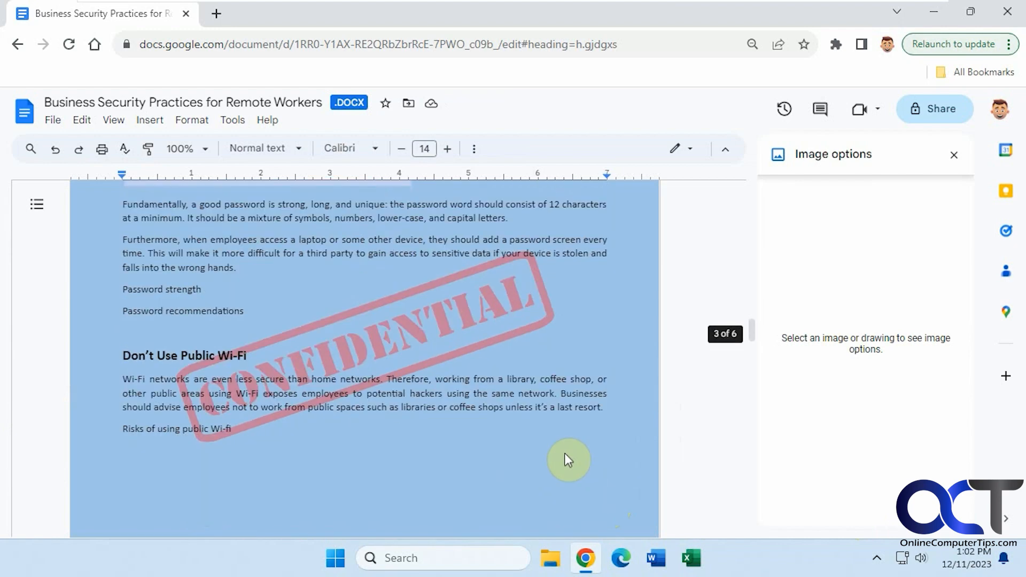
pyautogui.scroll(20, 565, 453)
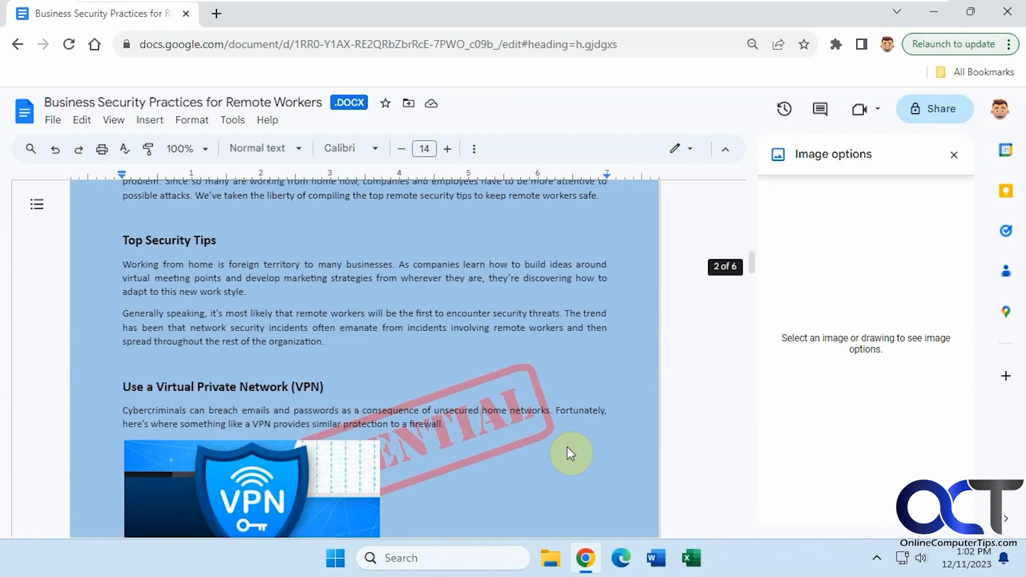
pyautogui.scroll(8, 567, 449)
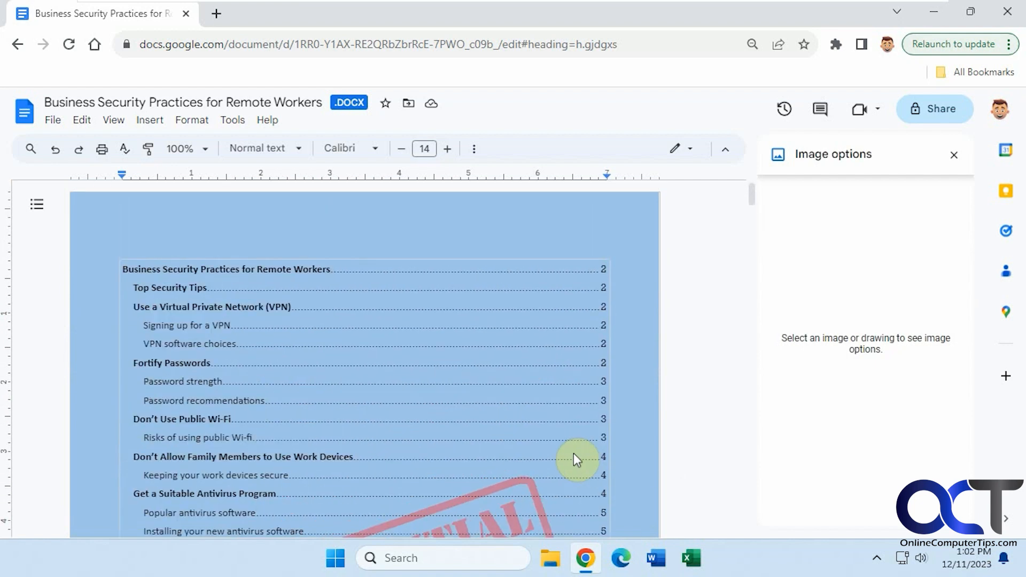
# Step: Reopen the document's watermark settings and view the available image sources without picking a replacement
pyautogui.click(150, 121)
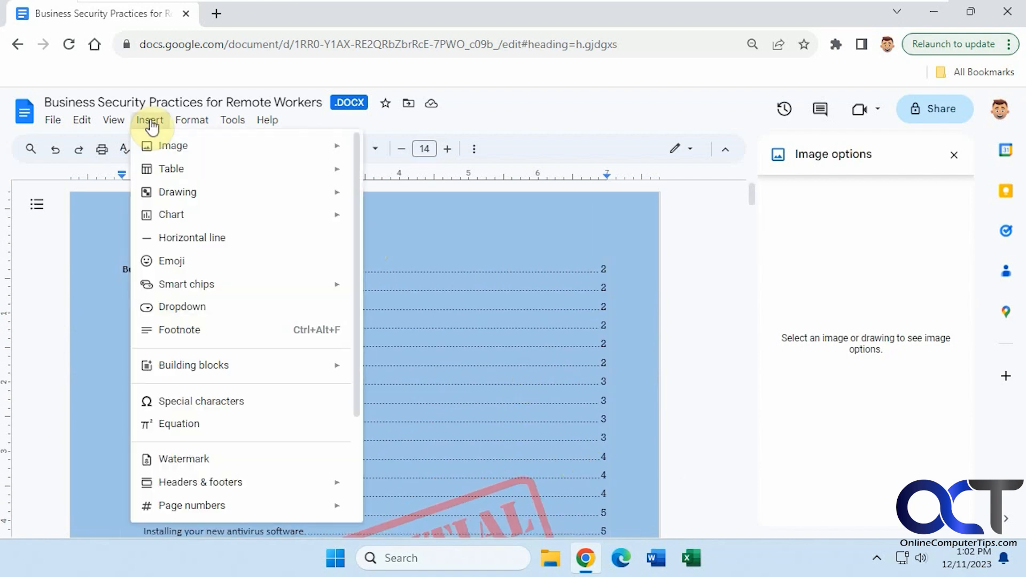
pyautogui.click(237, 457)
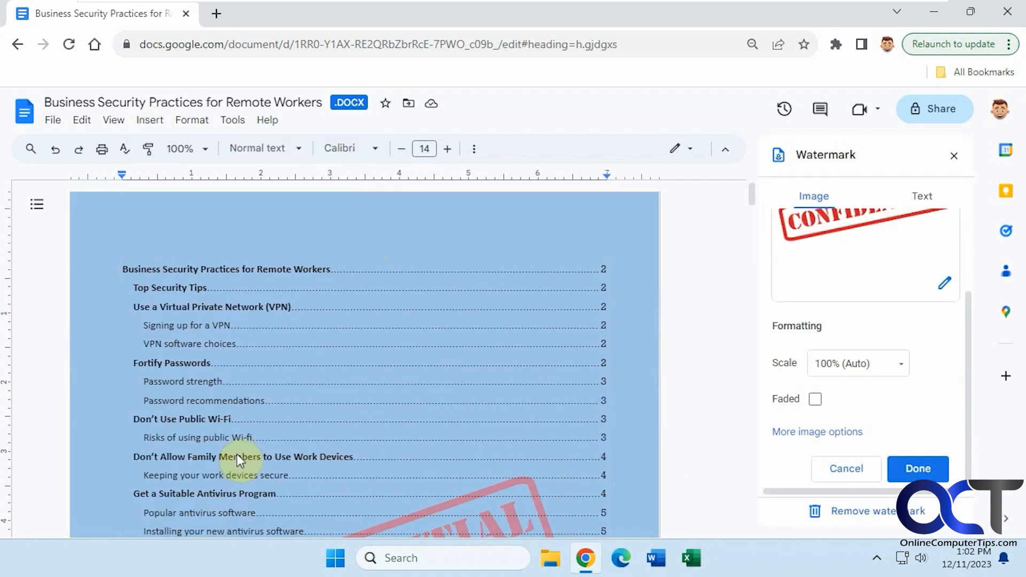
pyautogui.scroll(3, 873, 349)
pyautogui.click(887, 318)
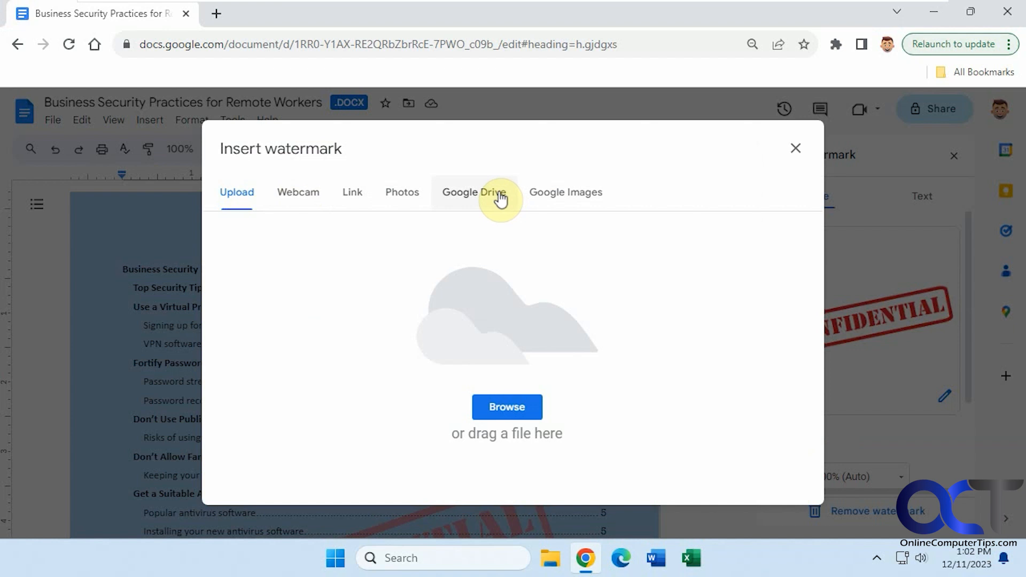
pyautogui.click(795, 149)
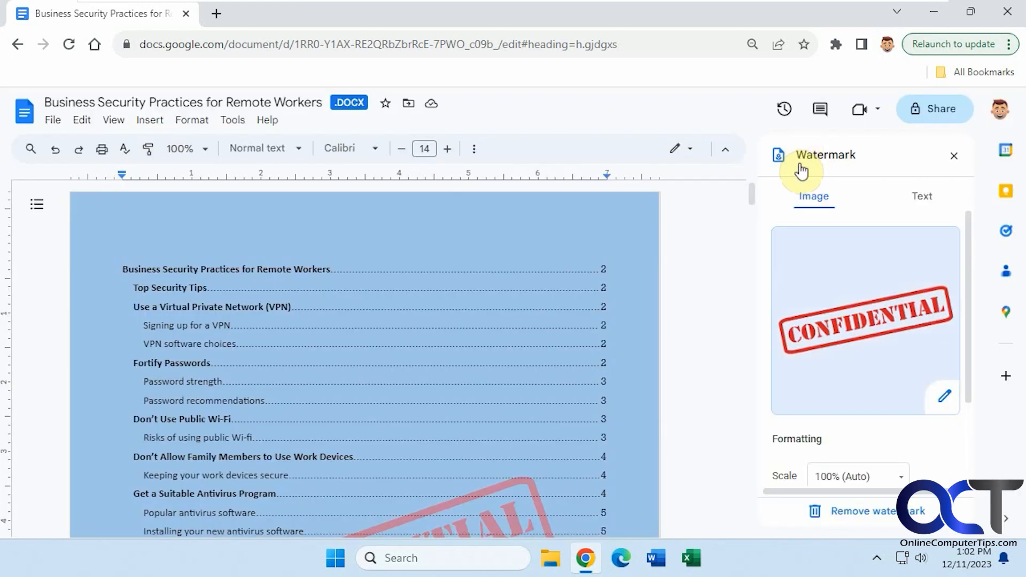
# Step: Inspect the watermark image's opacity, brightness and contrast adjustments and return to the watermark settings
pyautogui.scroll(-2, 887, 320)
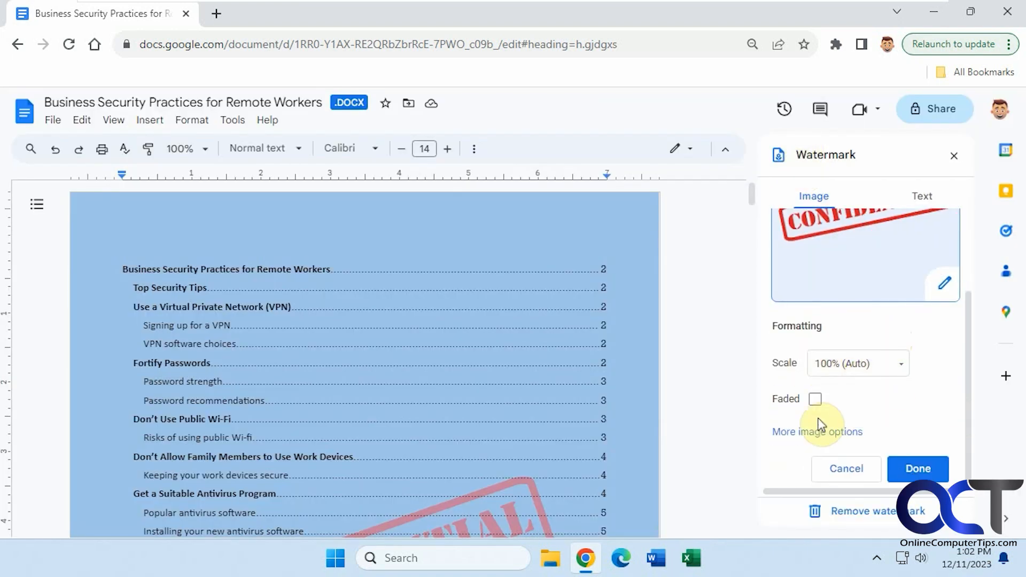
pyautogui.click(844, 432)
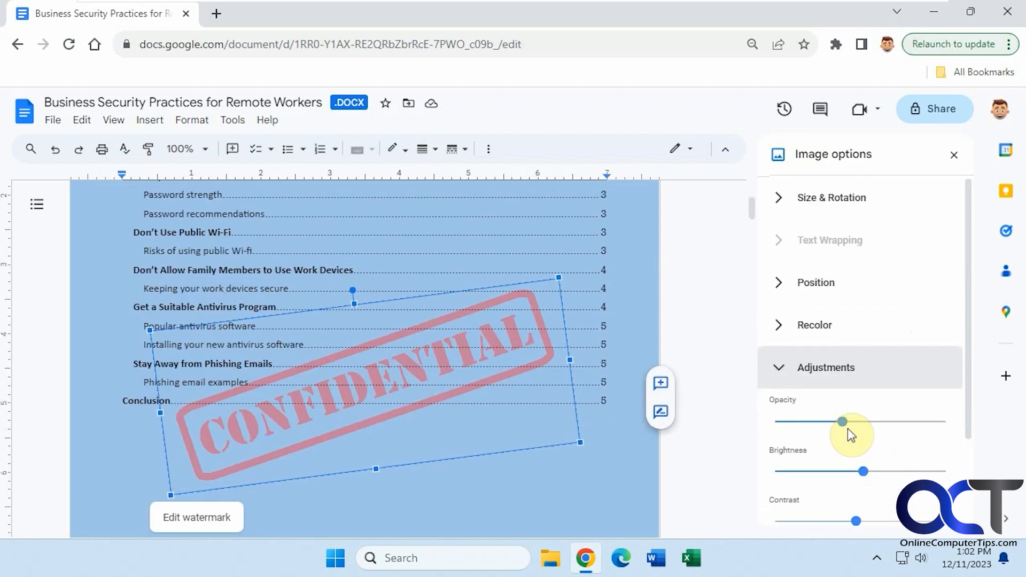
pyautogui.scroll(-1, 849, 428)
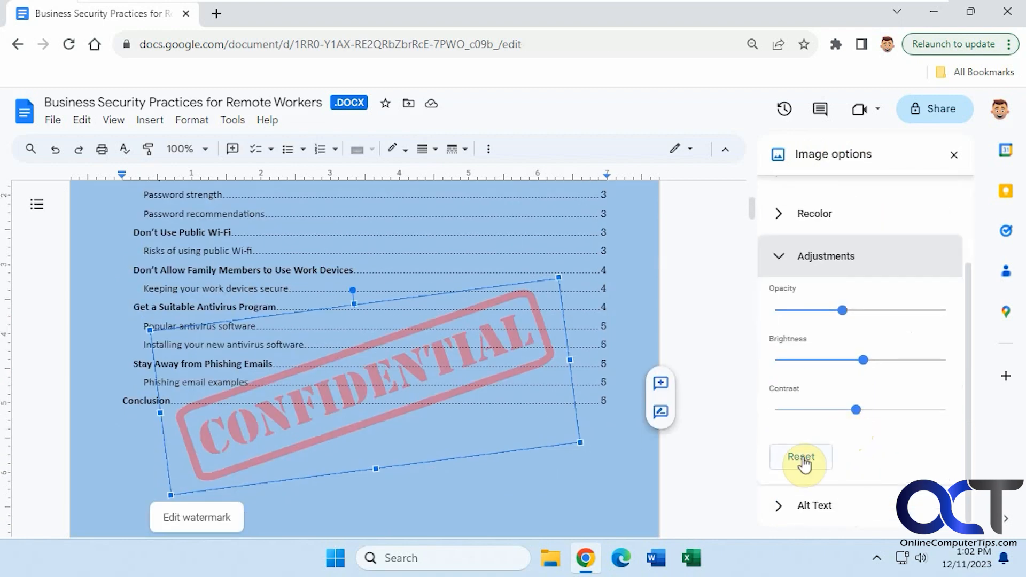
pyautogui.scroll(2, 870, 450)
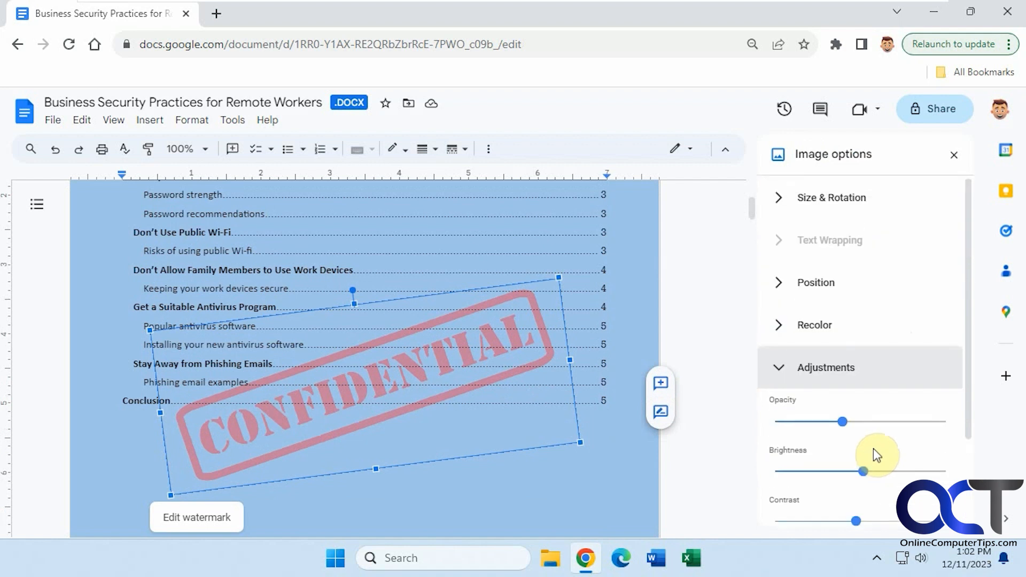
pyautogui.click(954, 156)
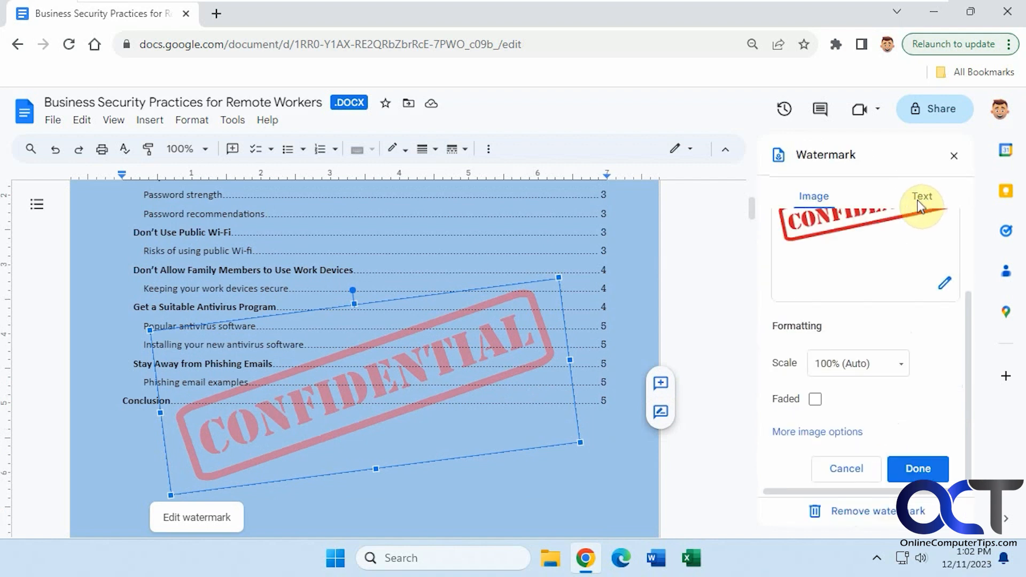
# Step: Remove the image watermark and add a text watermark reading CONFIDENTIAL
pyautogui.click(884, 512)
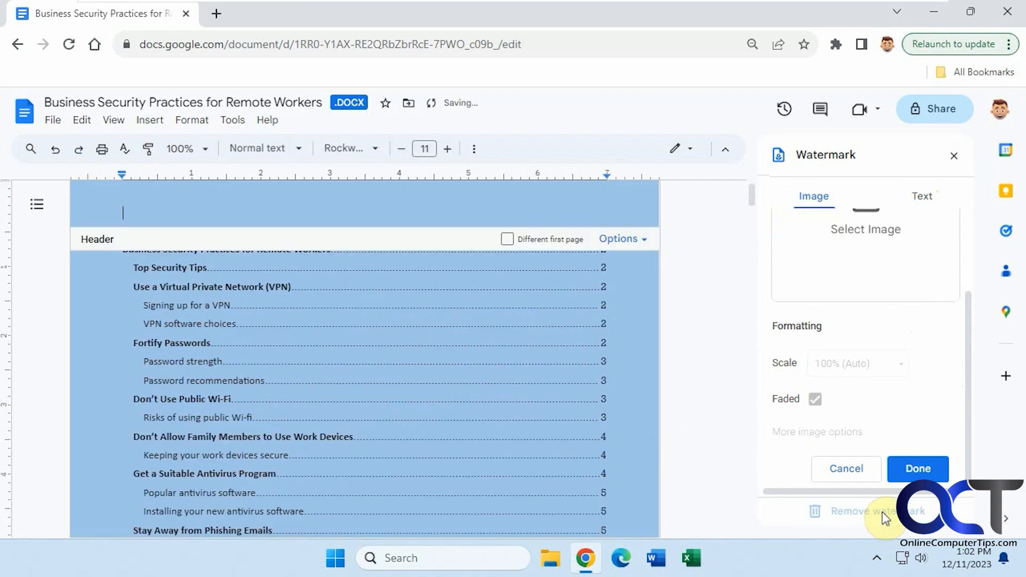
pyautogui.click(922, 198)
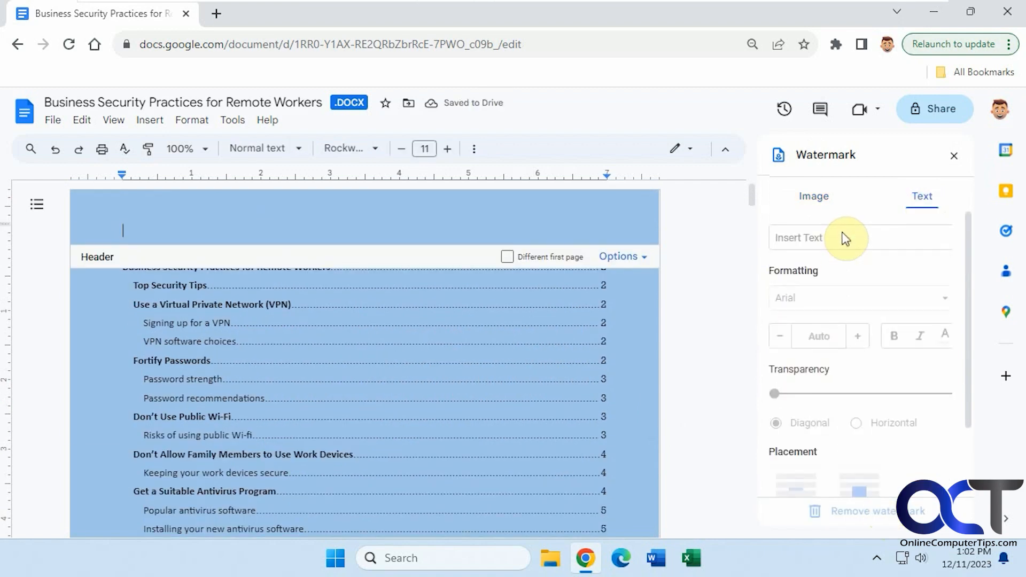
pyautogui.write('CON')
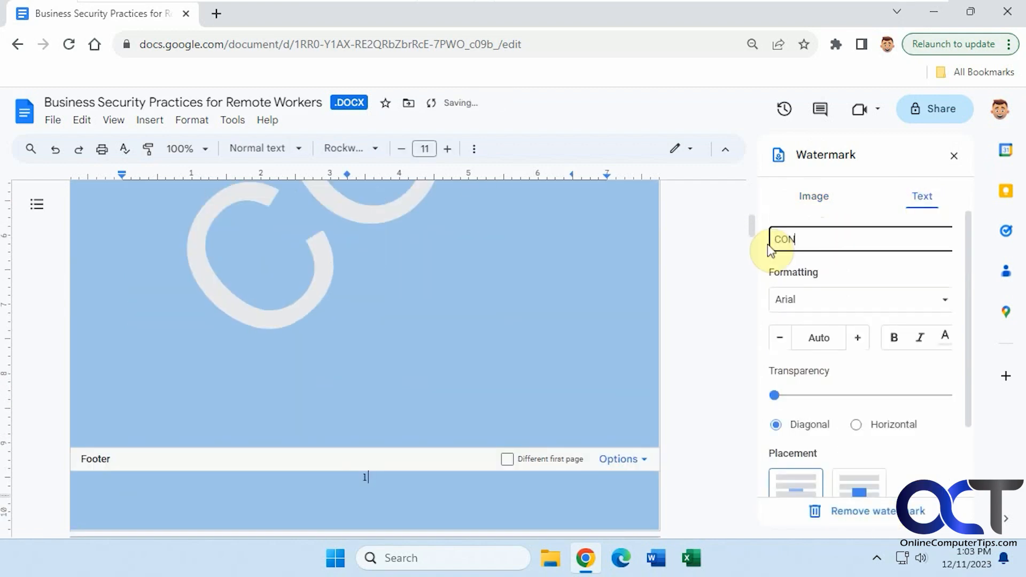
pyautogui.write('FIDENTIAL')
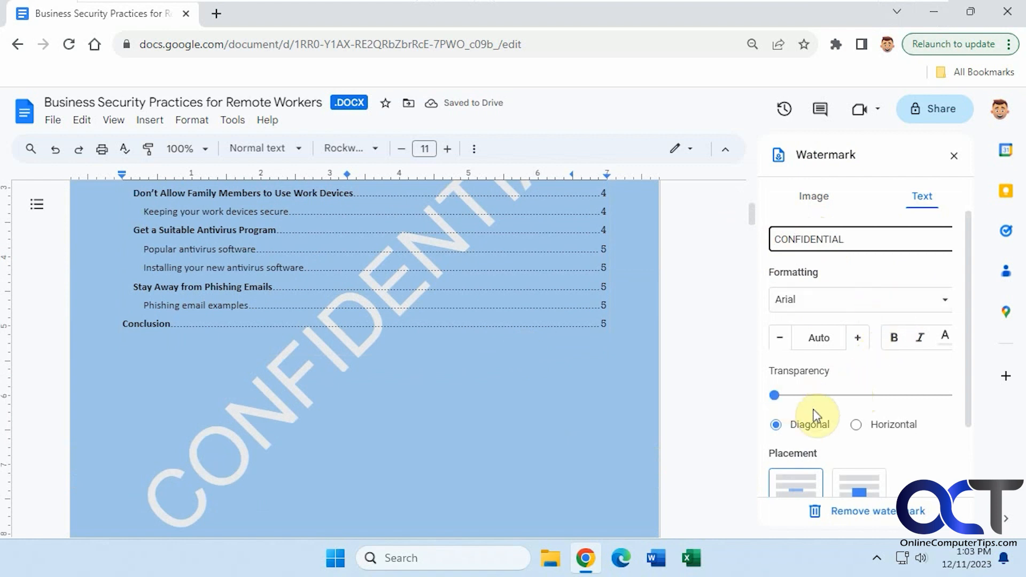
# Step: Increase the text watermark's transparency to a little under half and reduce its font size to 81
pyautogui.scroll(-2, 882, 357)
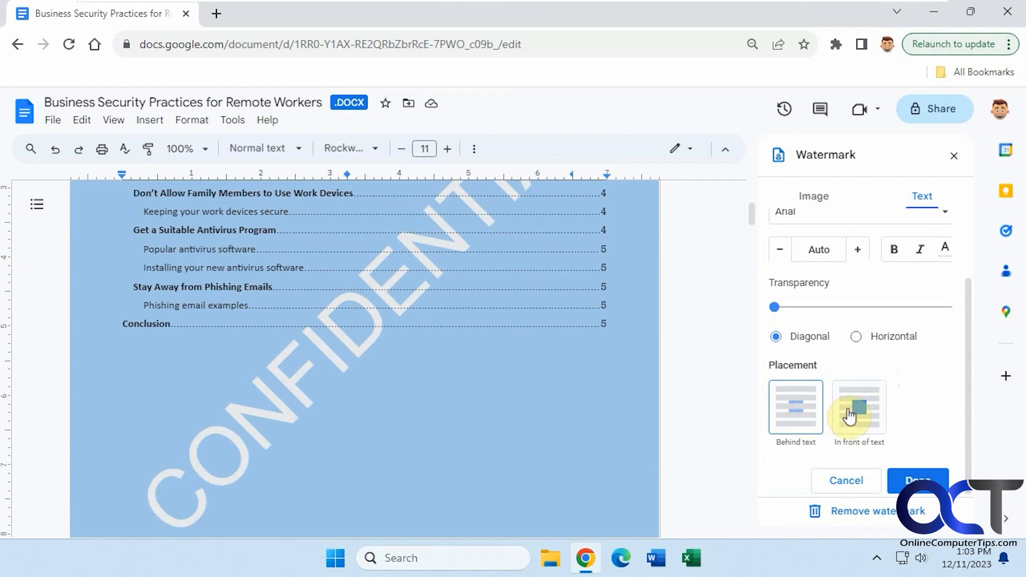
pyautogui.moveTo(775, 308); pyautogui.dragTo(843, 310)
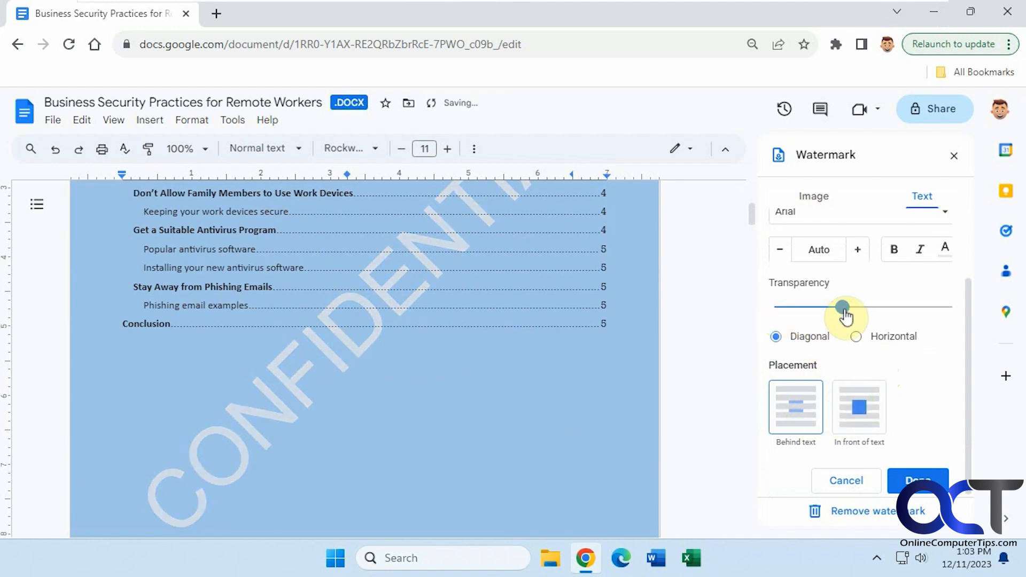
pyautogui.scroll(2, 855, 321)
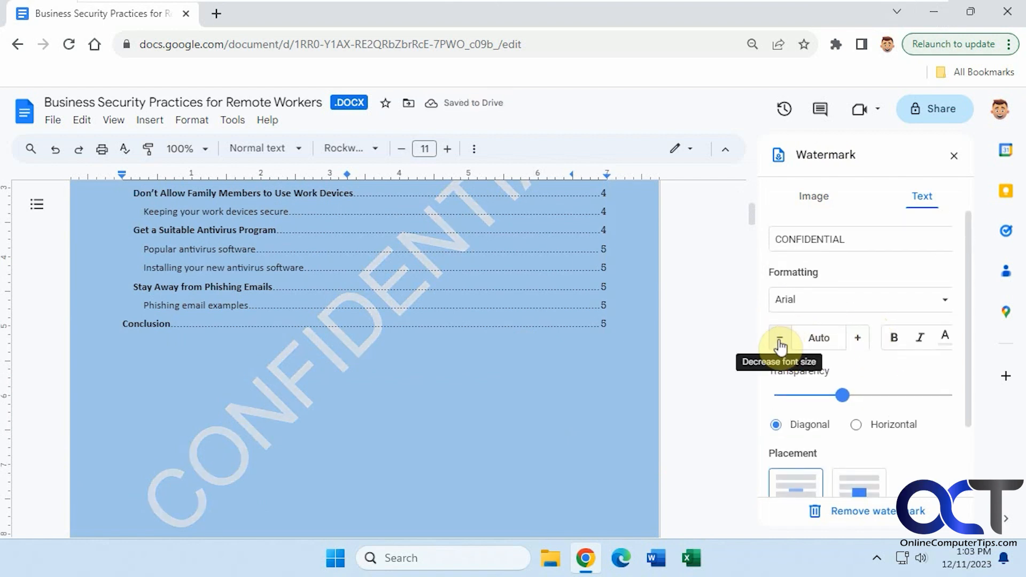
pyautogui.click(780, 337)
pyautogui.click(780, 337)
pyautogui.click(780, 339)
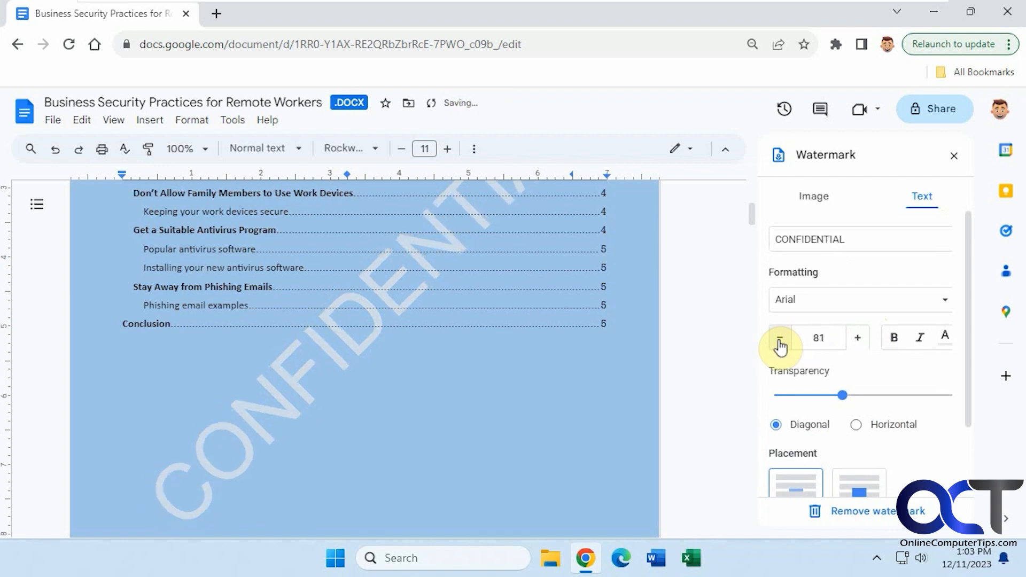
# Step: Reduce the CONFIDENTIAL text watermark's font size to 62
pyautogui.click(778, 339)
pyautogui.click(778, 339)
pyautogui.click(777, 339)
pyautogui.click(776, 339)
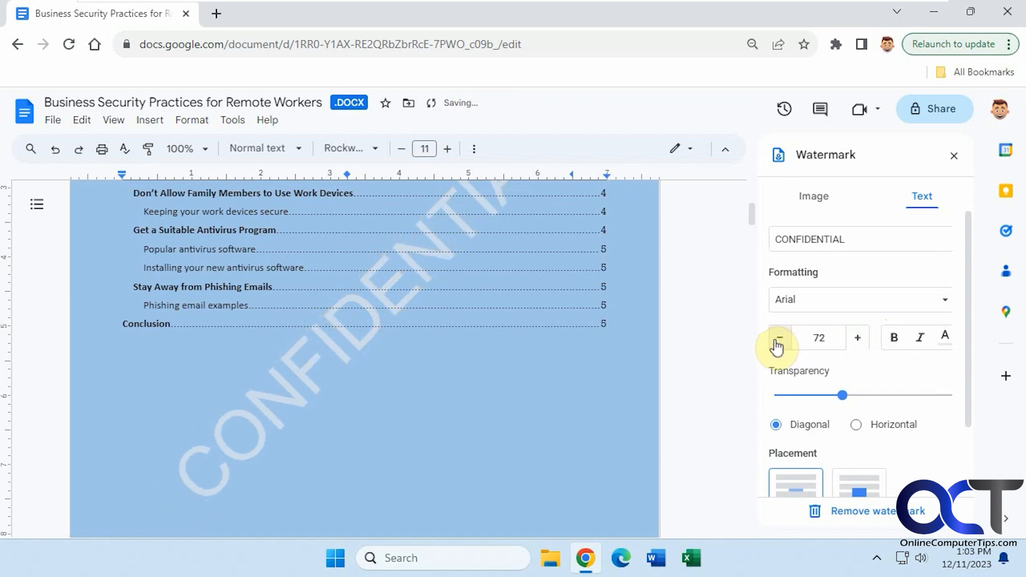
pyautogui.click(778, 339)
pyautogui.click(777, 339)
pyautogui.click(775, 339)
pyautogui.click(774, 340)
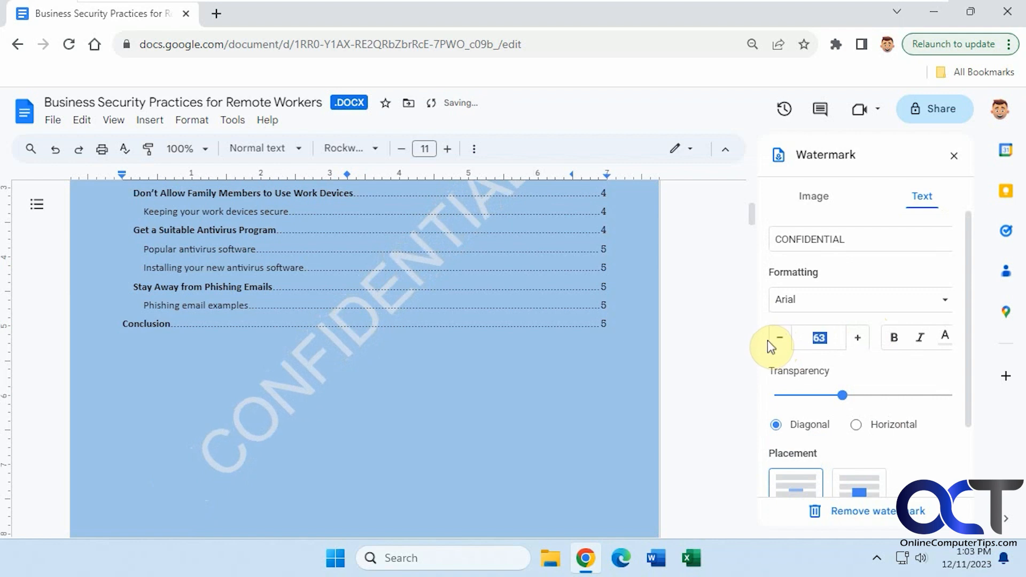
pyautogui.doubleClick(766, 341)
pyautogui.click(777, 339)
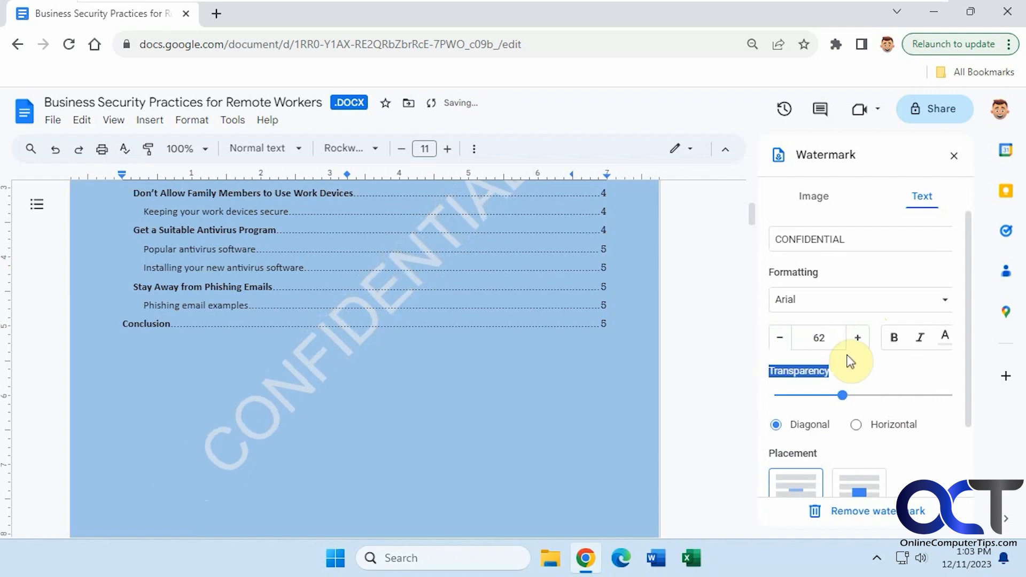
# Step: Make the CONFIDENTIAL watermark text bold and change its color to red
pyautogui.click(887, 342)
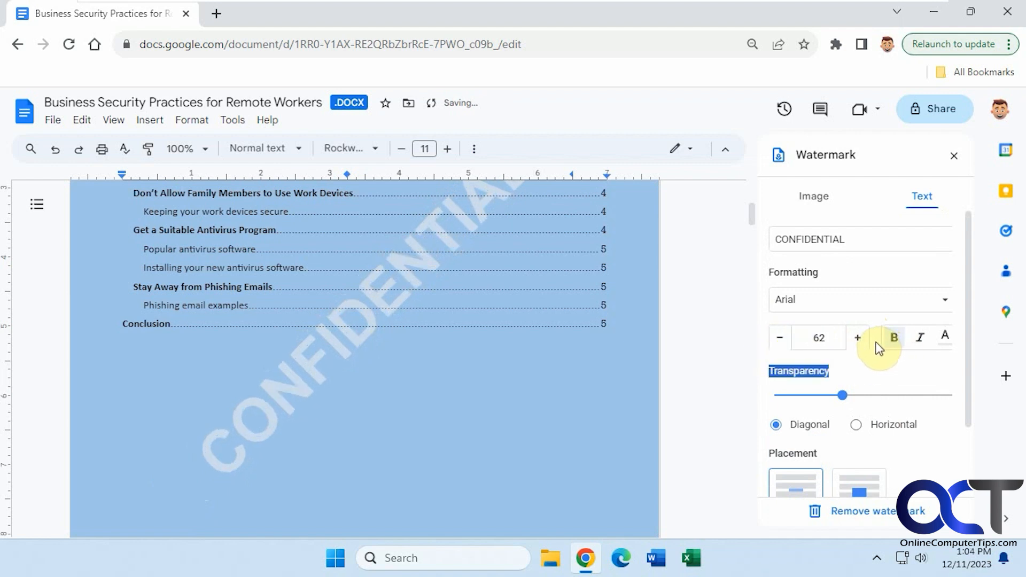
pyautogui.click(944, 338)
pyautogui.click(943, 339)
pyautogui.click(944, 340)
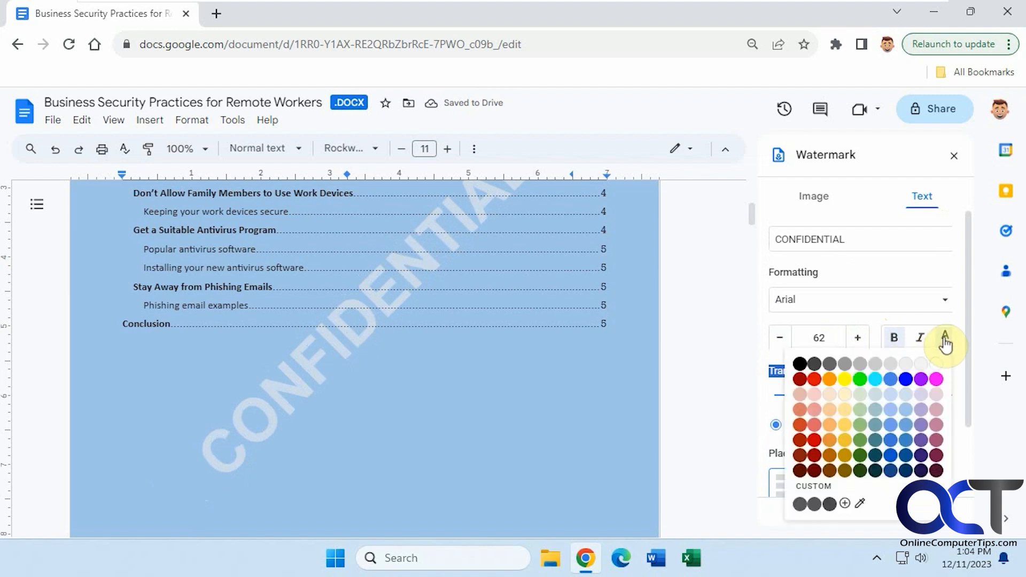
pyautogui.click(944, 341)
pyautogui.click(945, 342)
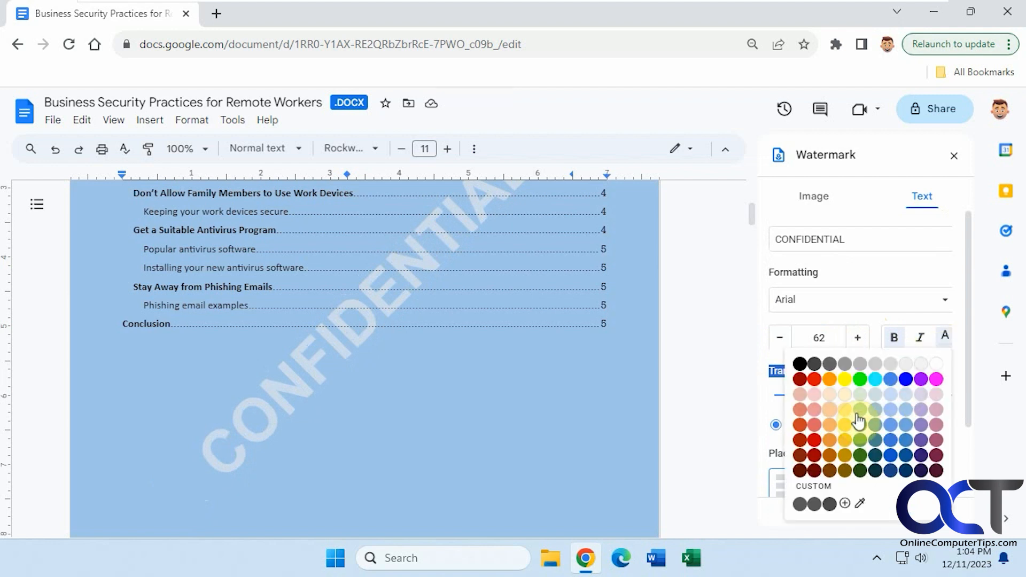
pyautogui.click(814, 379)
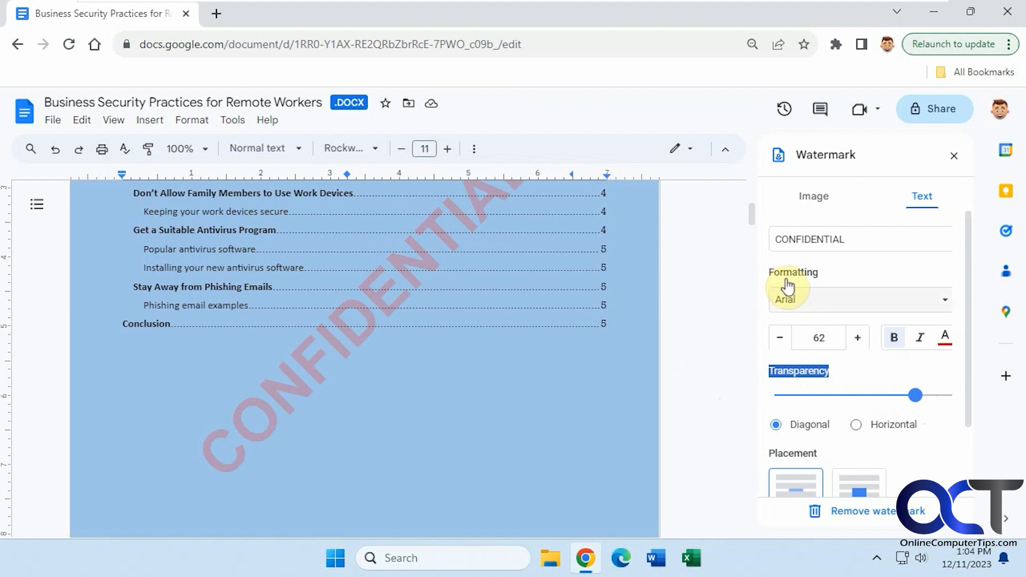
# Step: Open the font choices for the text watermark
pyautogui.click(939, 305)
pyautogui.click(939, 306)
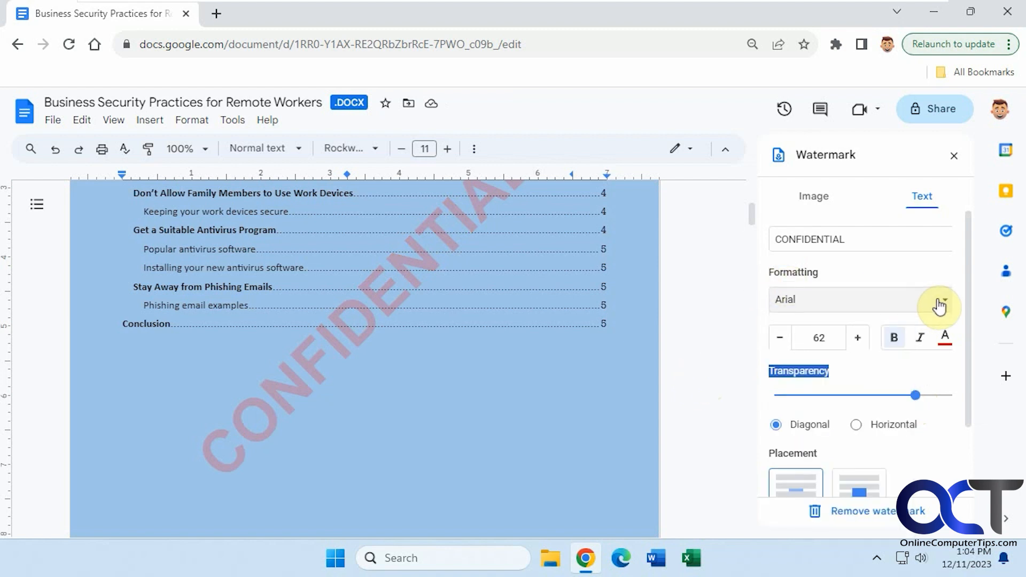